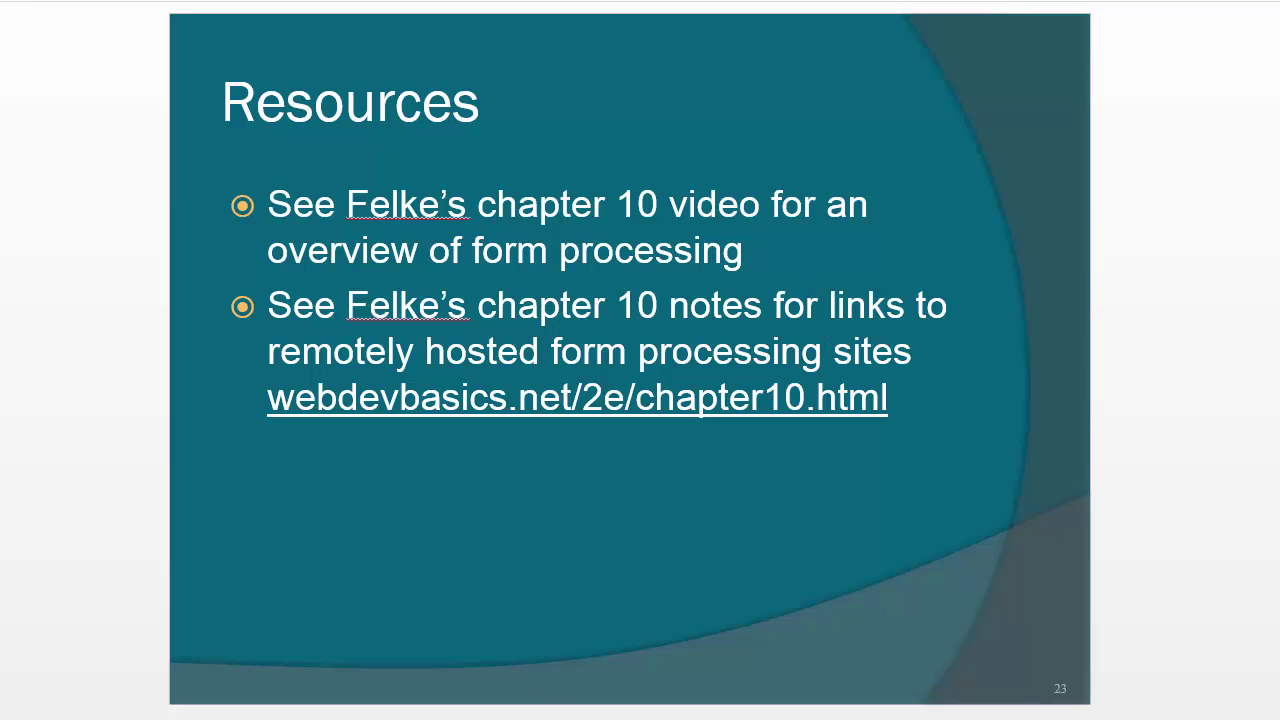
# - Switch to the browser and review the chapter 10 page's lists of hosted form processing sites and HTML5 form control support
pyautogui.hotkey('alt', 'Tab')
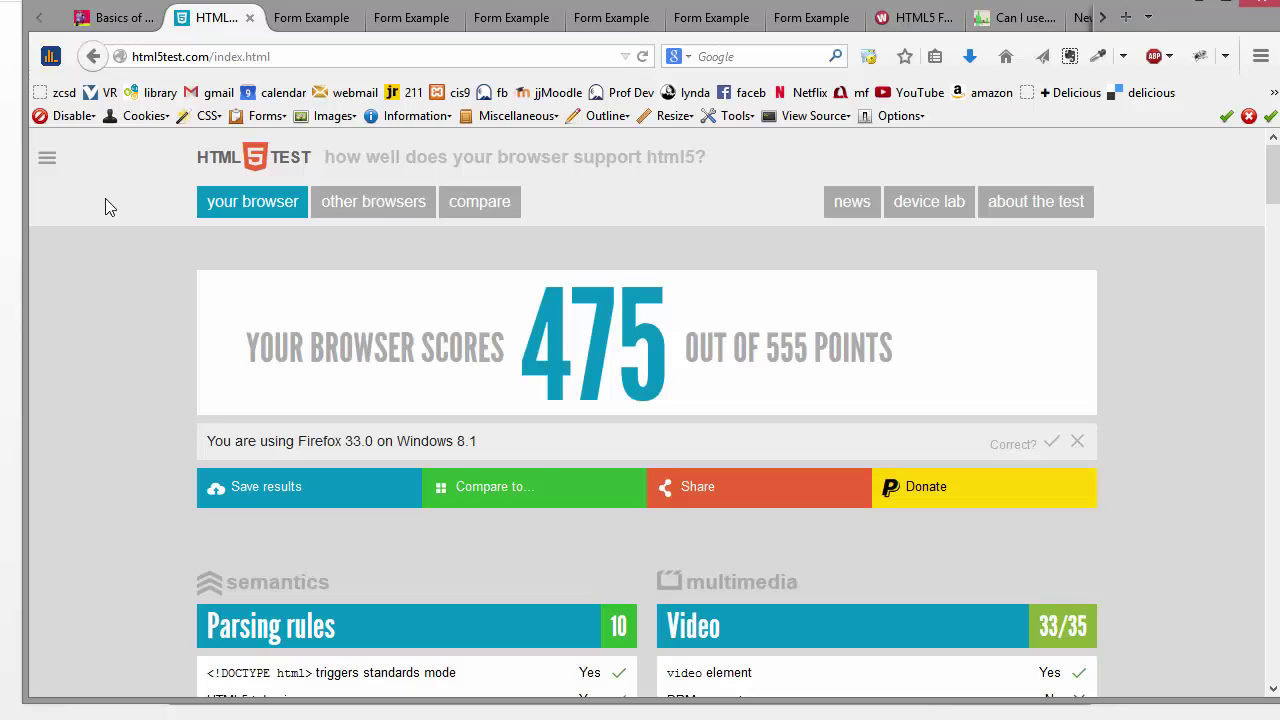
pyautogui.click(118, 18)
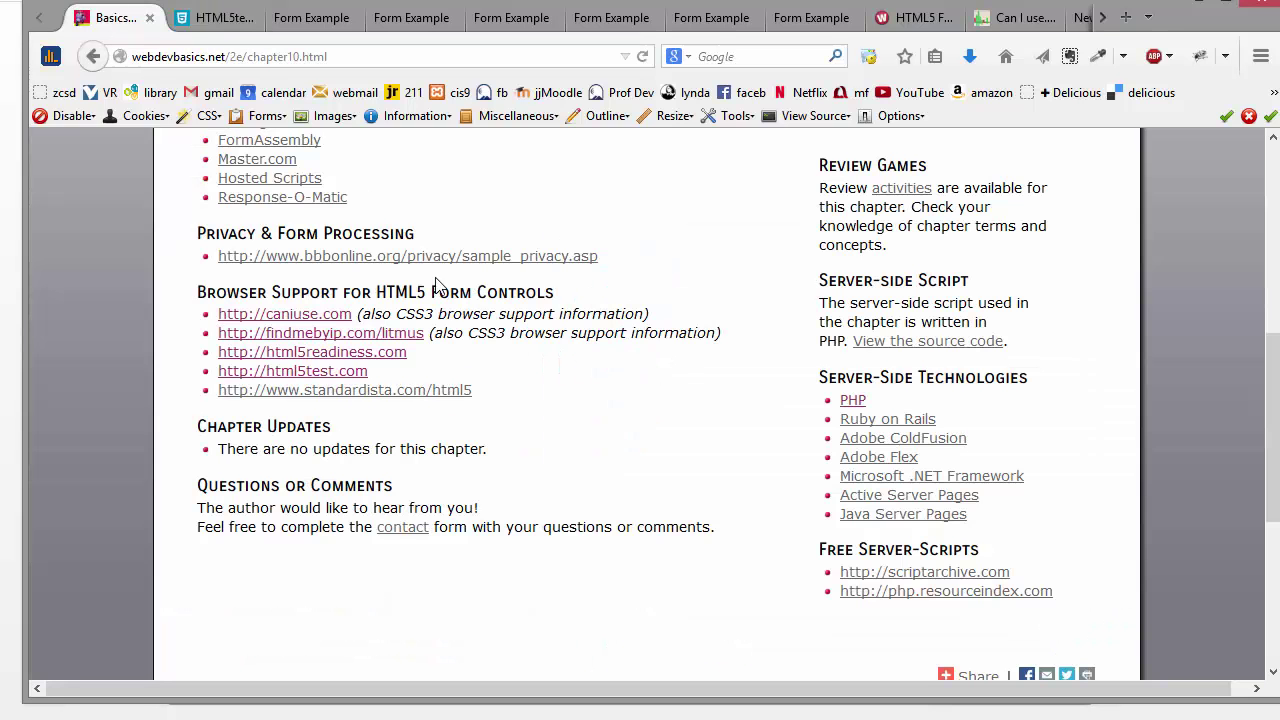
pyautogui.scroll(7, 496, 322)
pyautogui.scroll(-3, 496, 322)
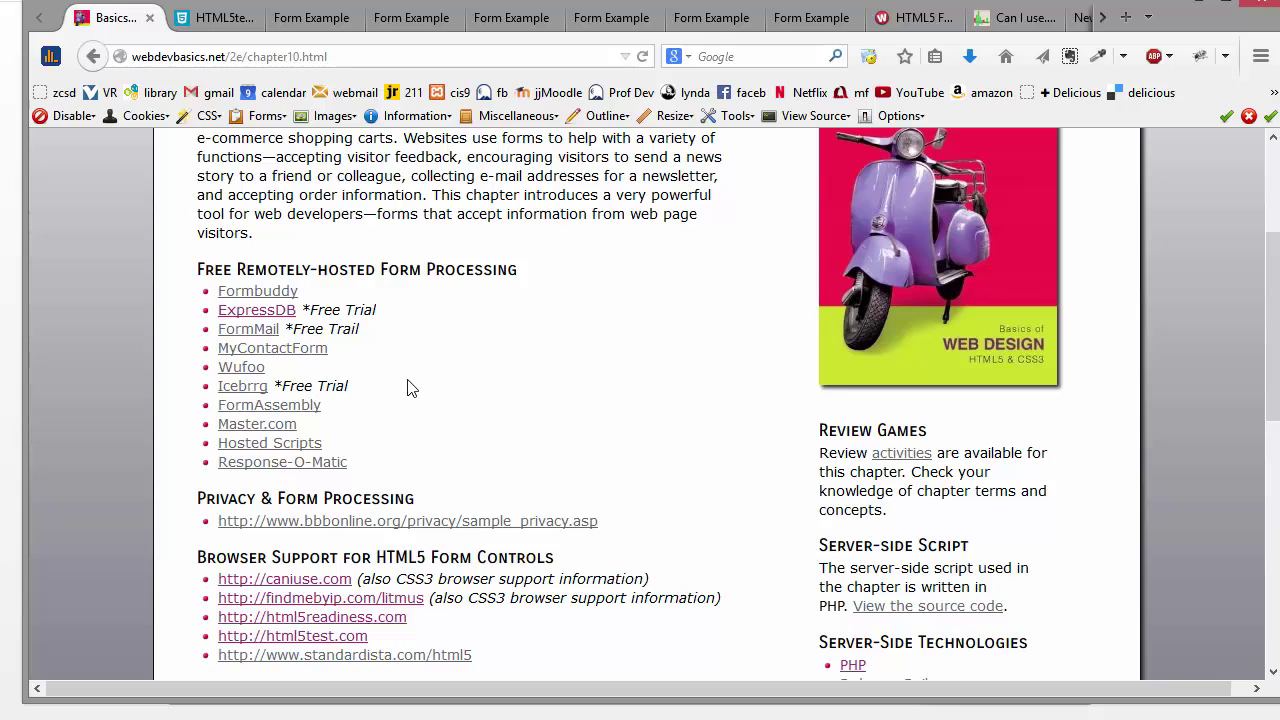
pyautogui.scroll(-1, 407, 388)
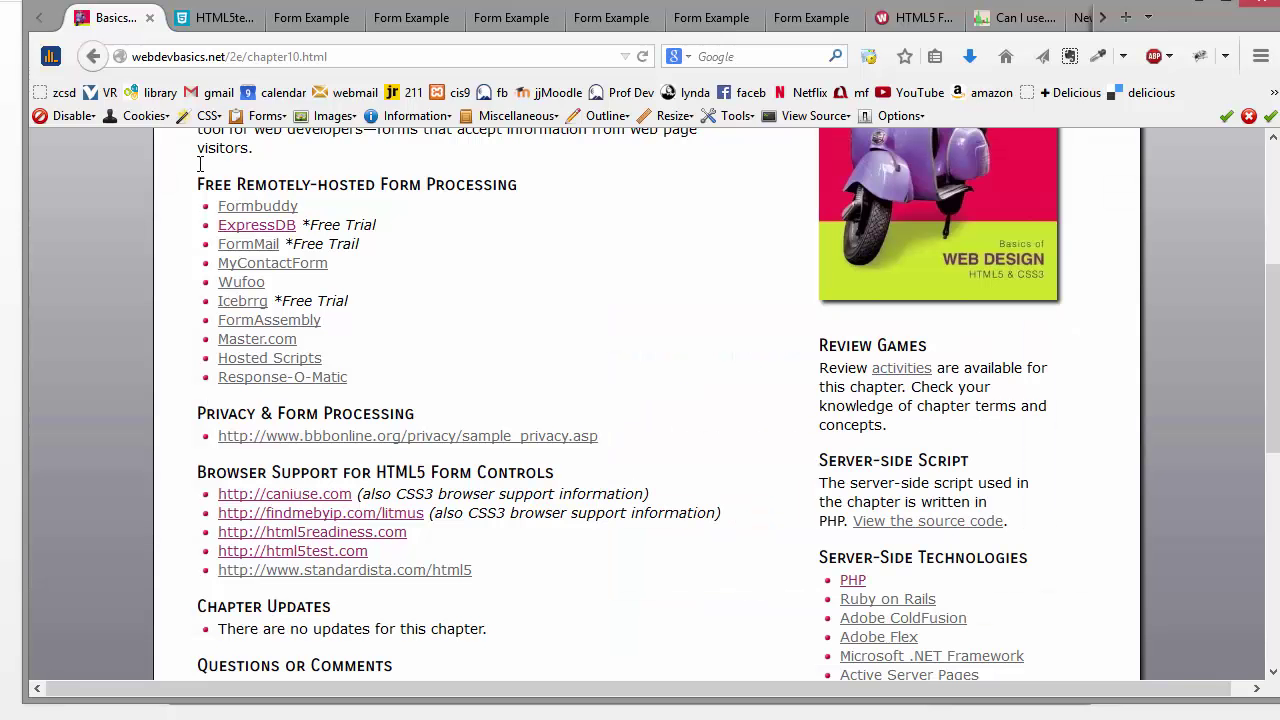
# - Test validation of the Share and Collaborate form by entering zzz as the suggested website and submitting it
pyautogui.click(305, 19)
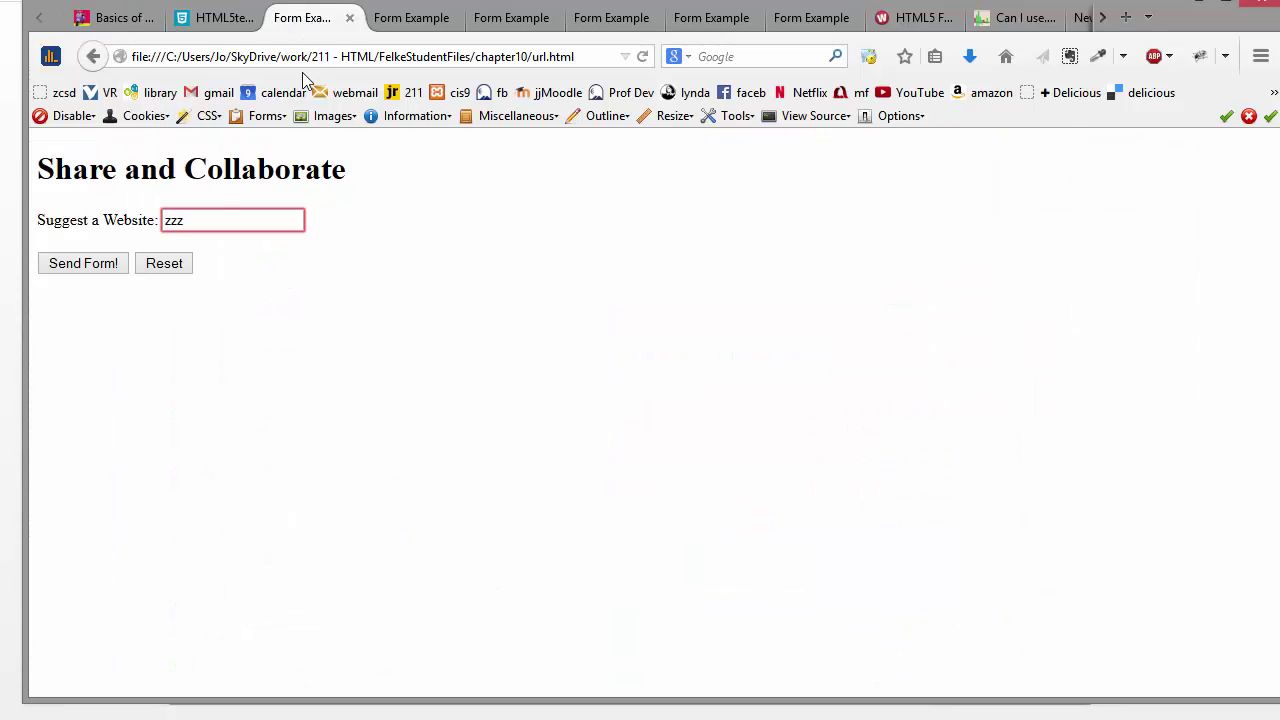
pyautogui.click(214, 218)
pyautogui.moveTo(190, 218); pyautogui.dragTo(146, 224)
pyautogui.write('zzz')
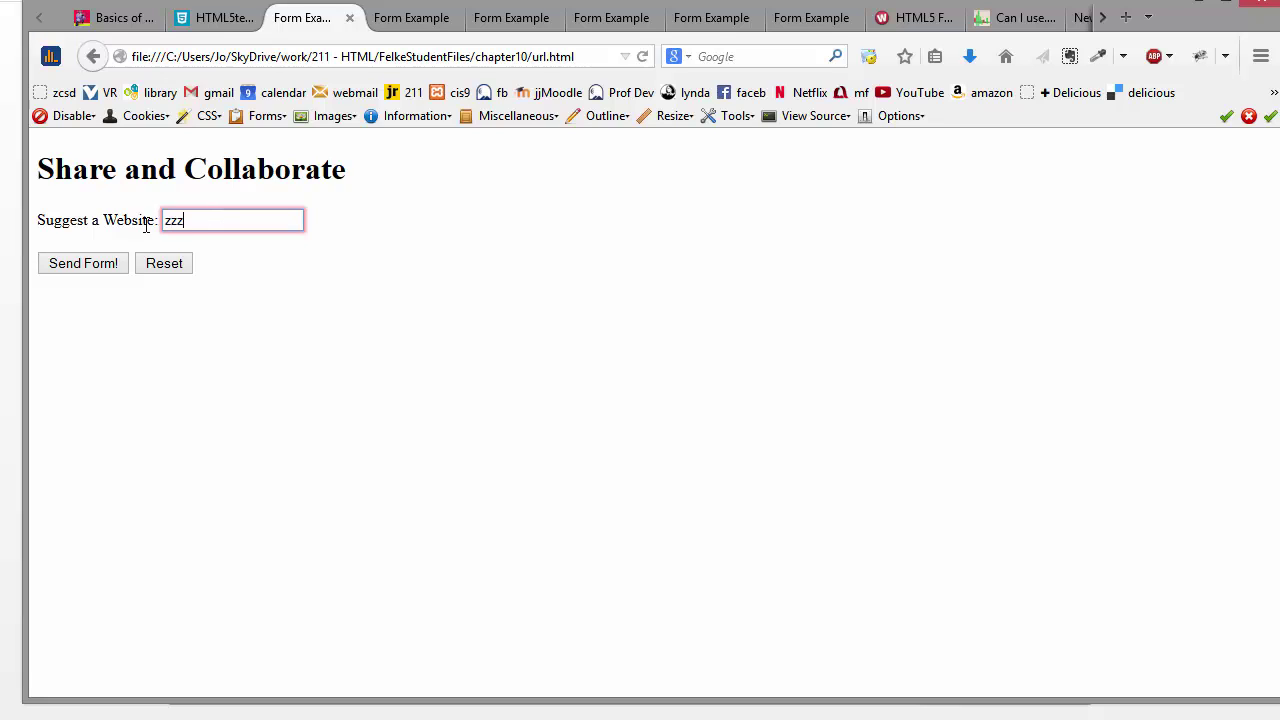
pyautogui.moveTo(211, 225)
pyautogui.click(108, 263)
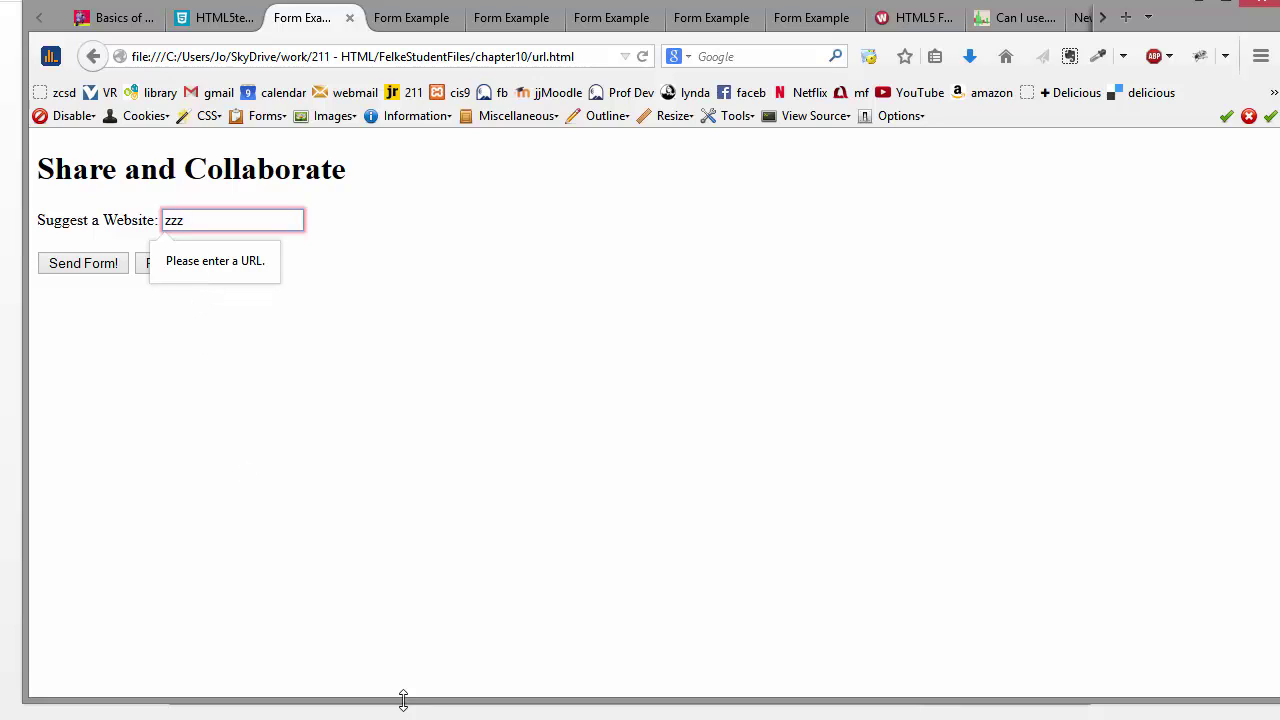
# - Switch to the other browser and submit its Share and Collaborate form with ddd as the suggested website
pyautogui.hotkey('alt', 'Tab')
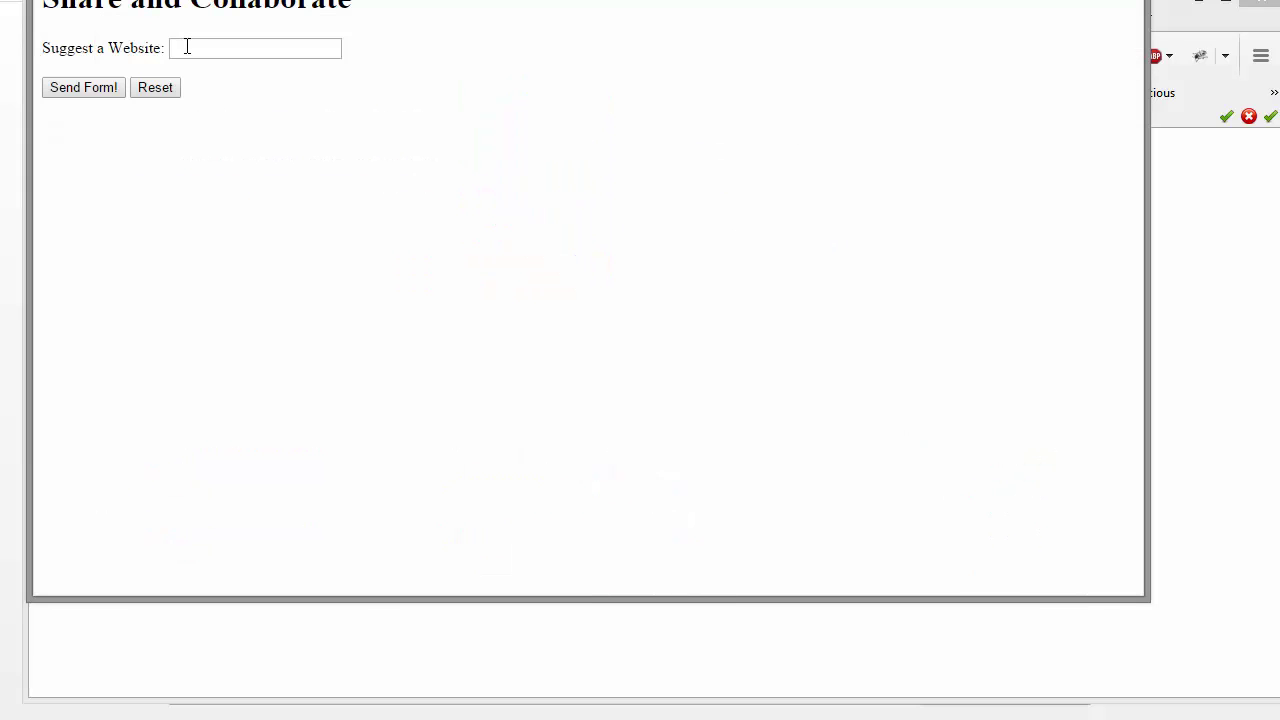
pyautogui.click(186, 47)
pyautogui.write('ddd')
pyautogui.click(91, 88)
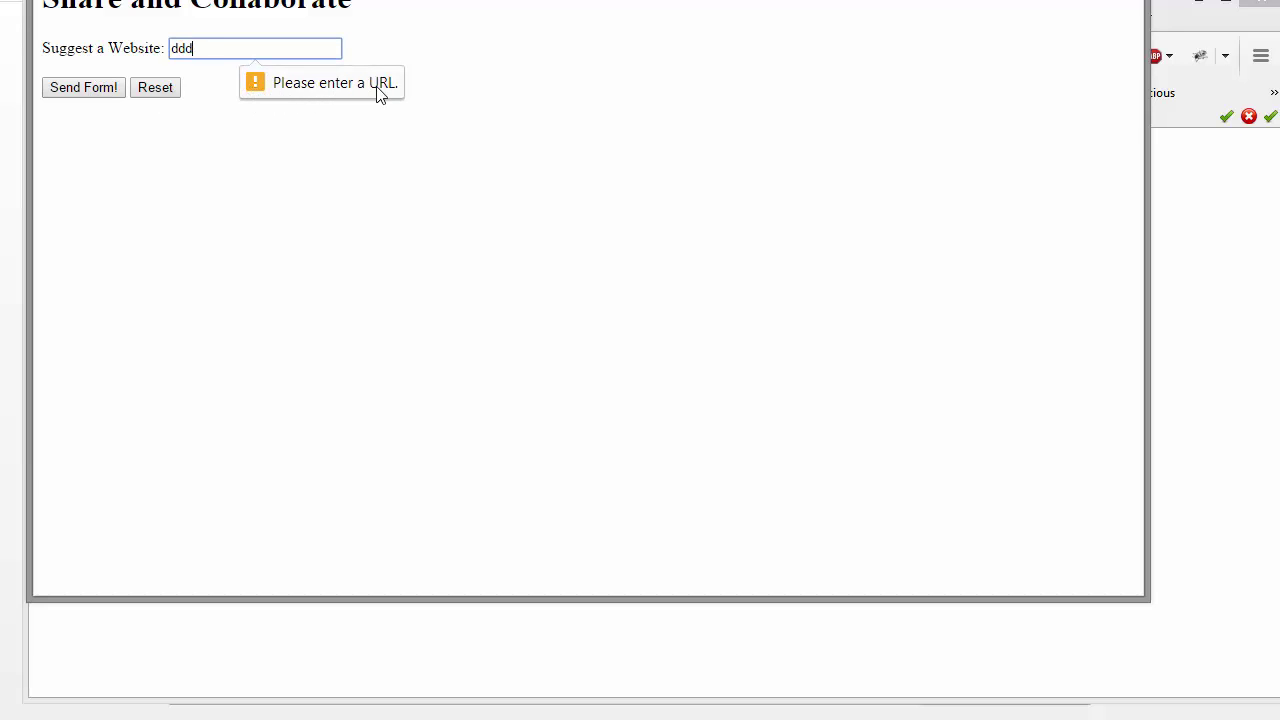
pyautogui.moveTo(291, 52); pyautogui.dragTo(113, 48)
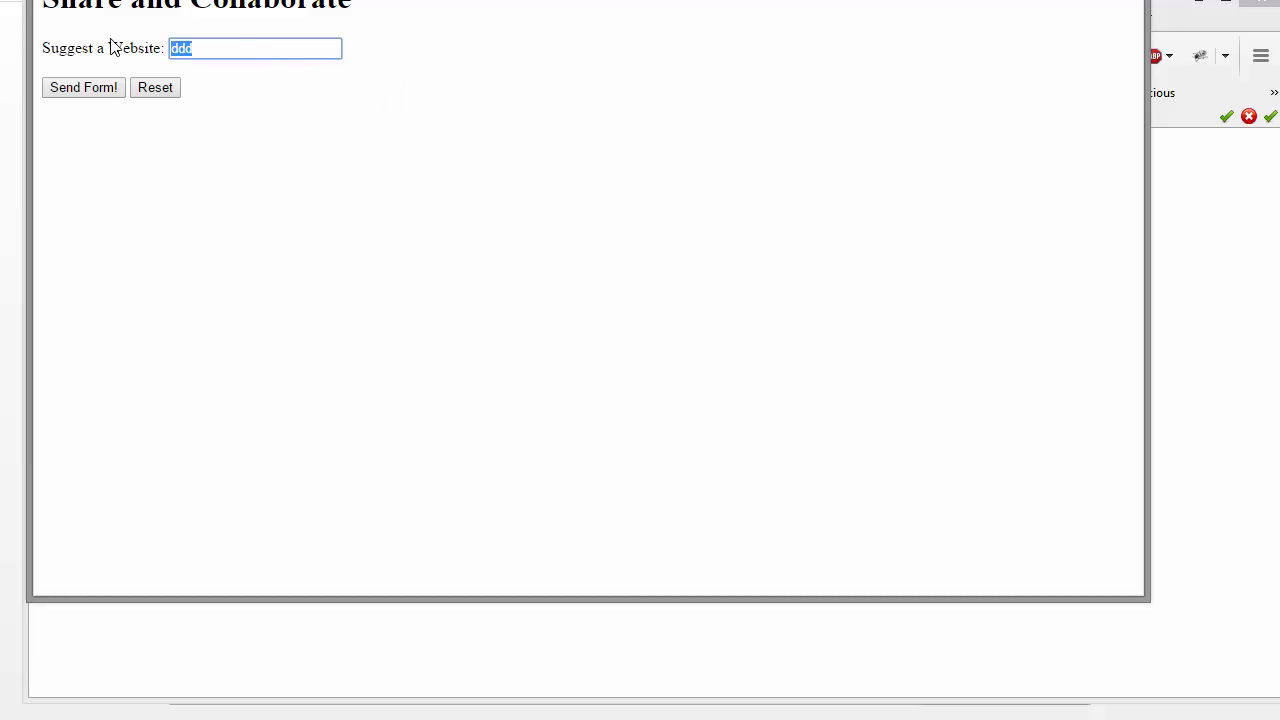
pyautogui.write('http://www.www.cp')
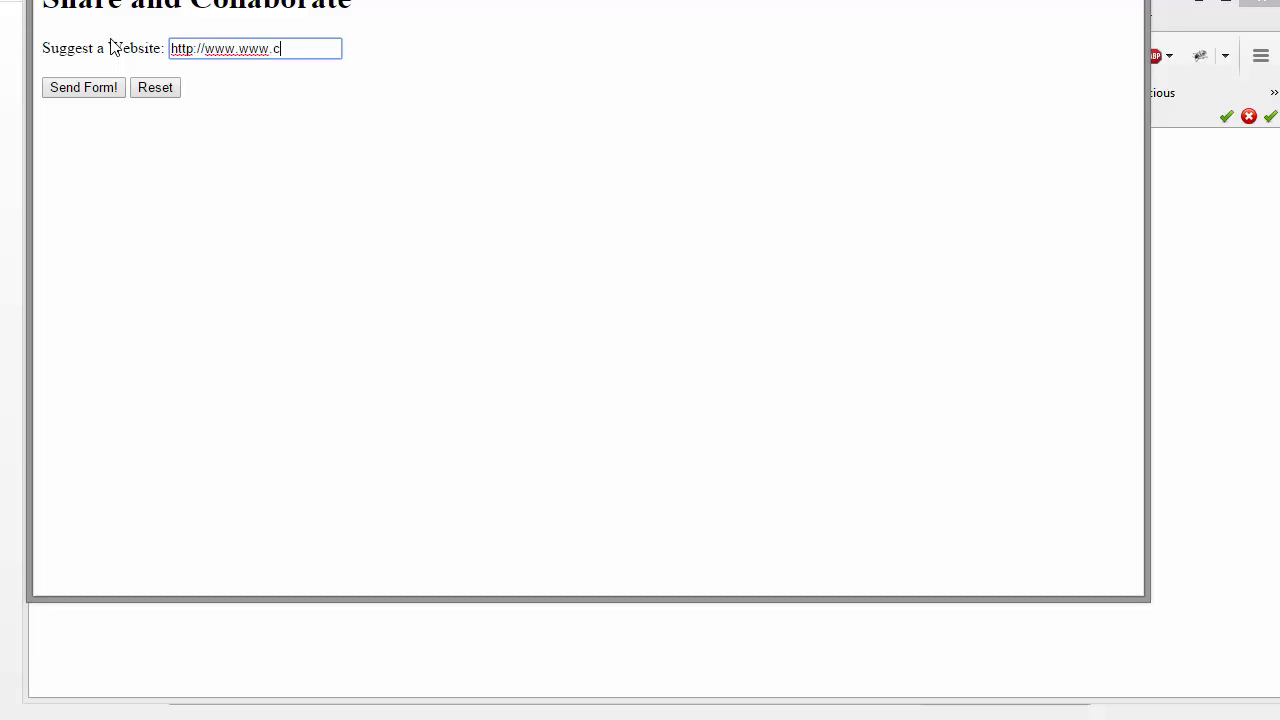
pyautogui.press('BackSpace')
pyautogui.write('om')
pyautogui.click(77, 90)
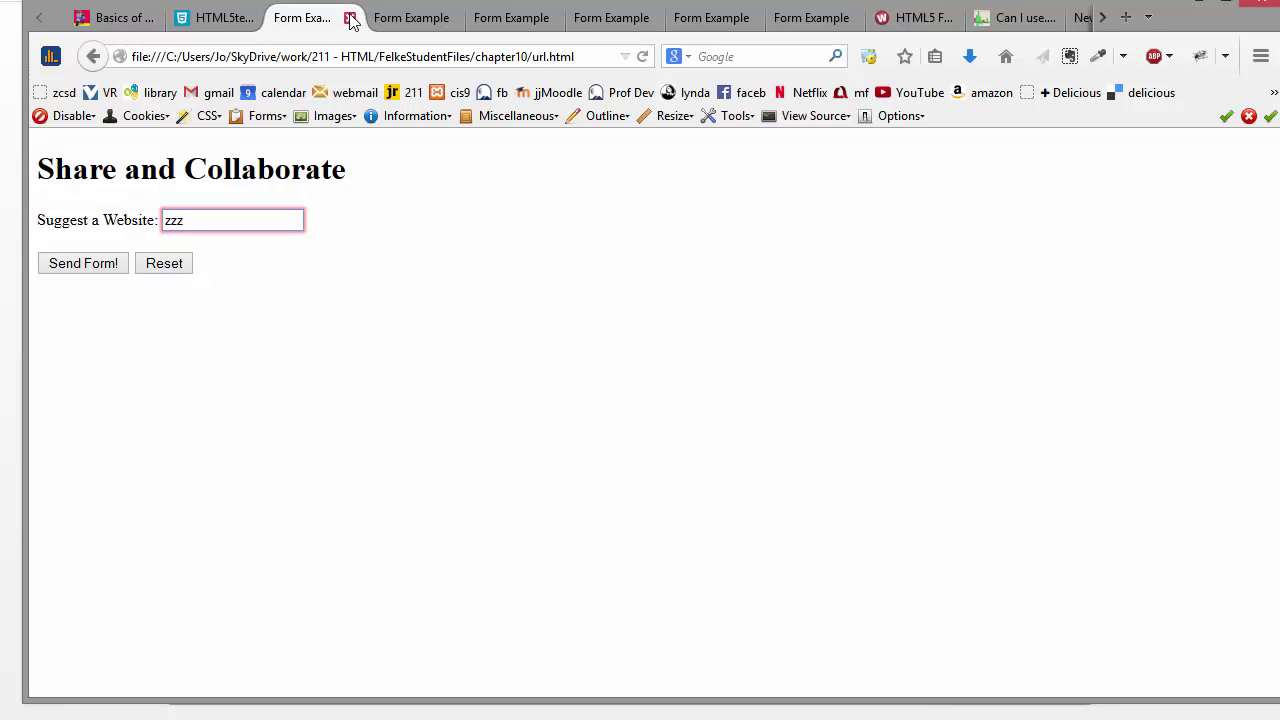
pyautogui.click(430, 24)
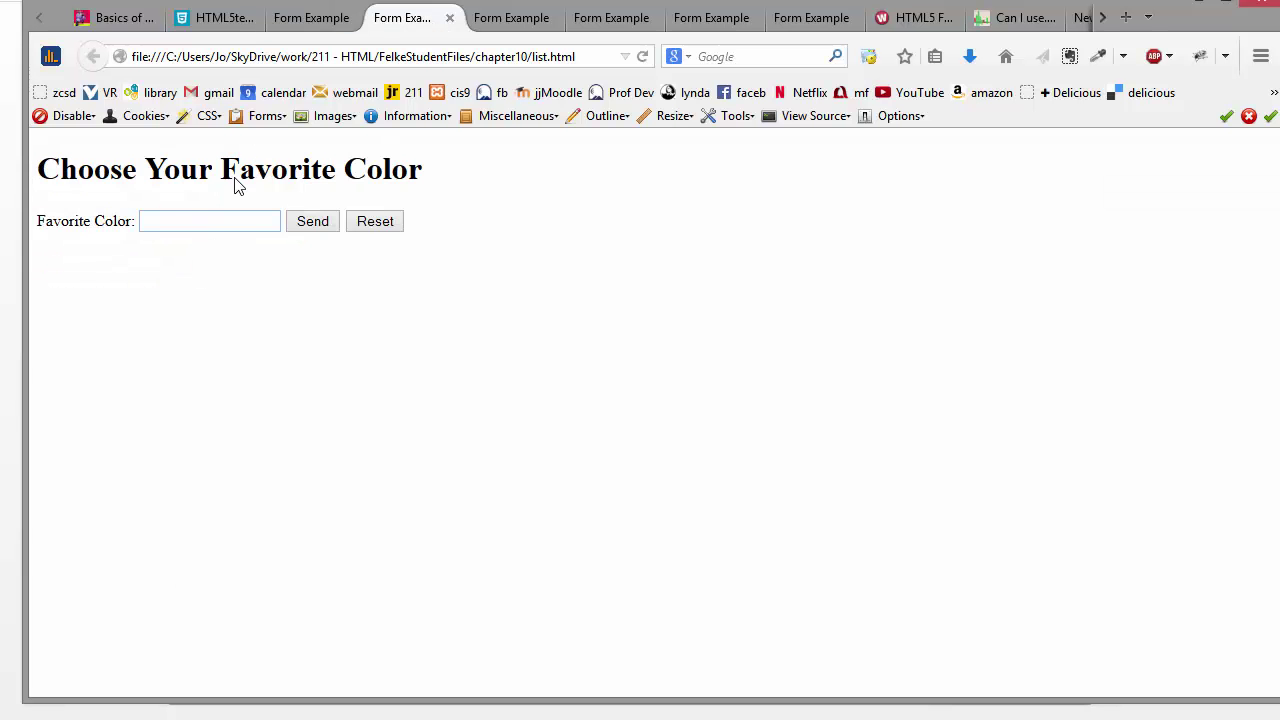
pyautogui.click(322, 24)
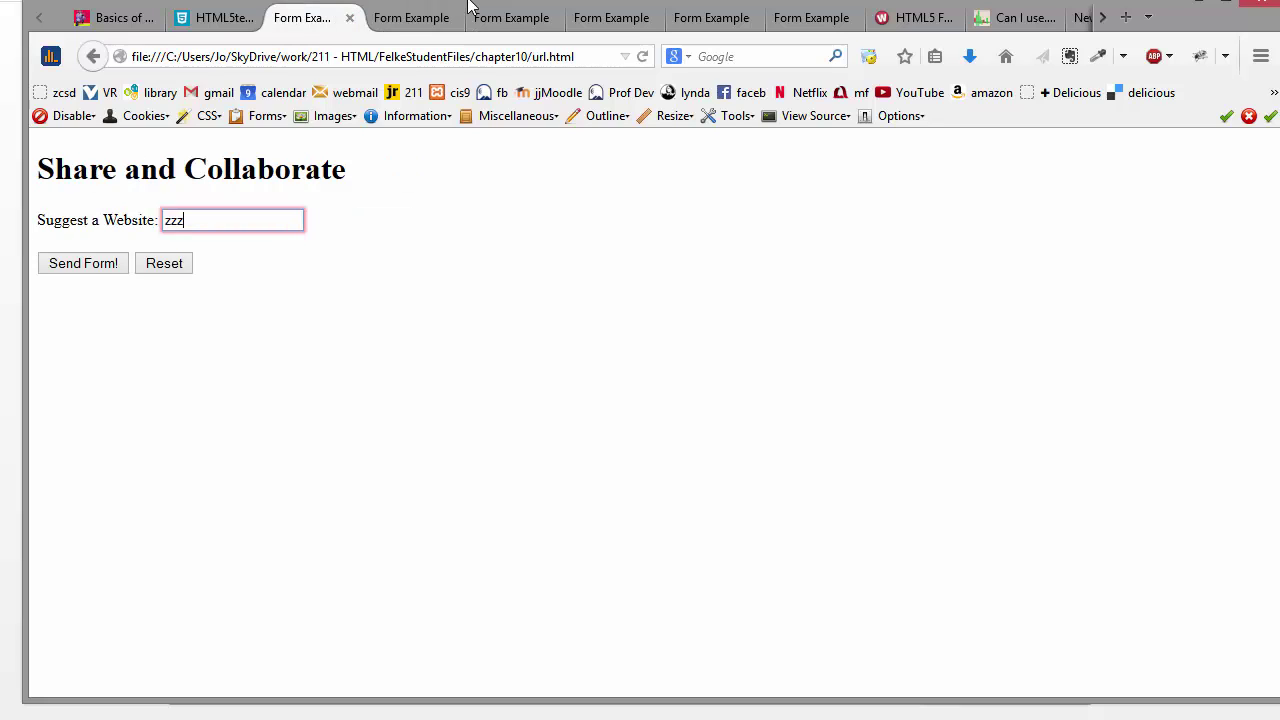
pyautogui.click(510, 24)
pyautogui.click(300, 24)
# - Open the Choose Your Favorite Color form (list.html) and pick blue from the suggested colors
pyautogui.click(428, 20)
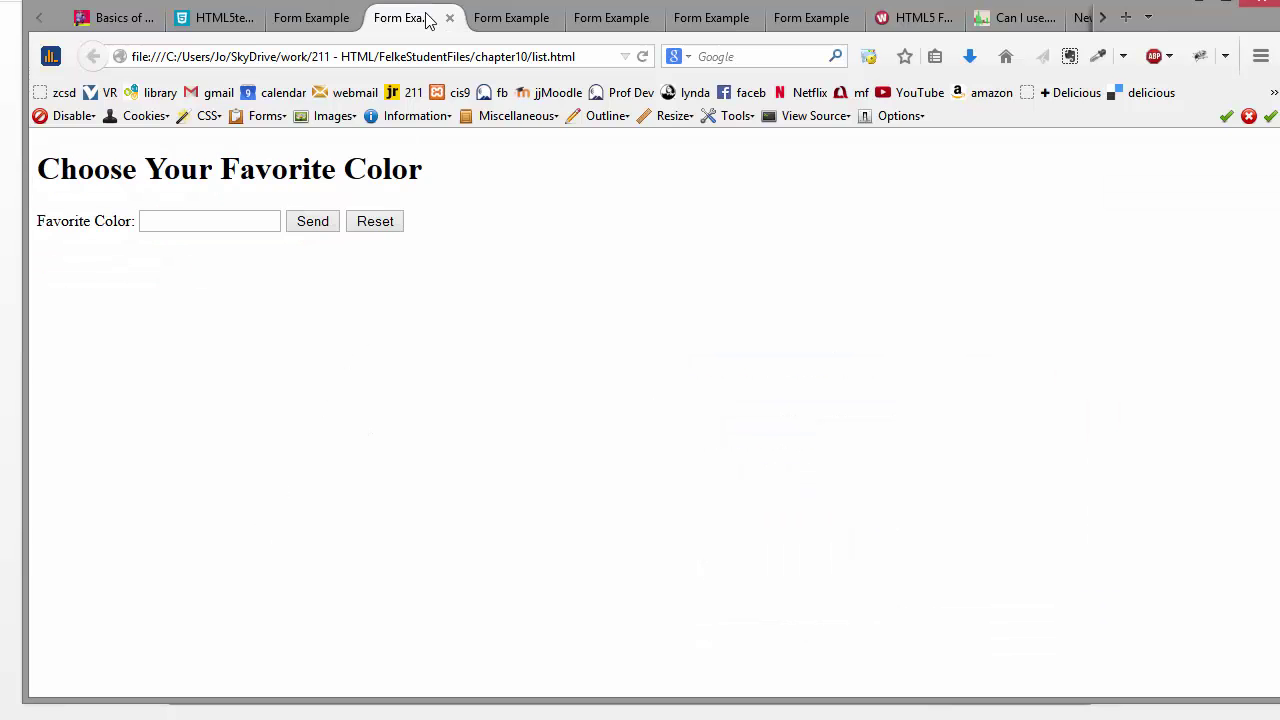
pyautogui.click(220, 220)
pyautogui.click(260, 223)
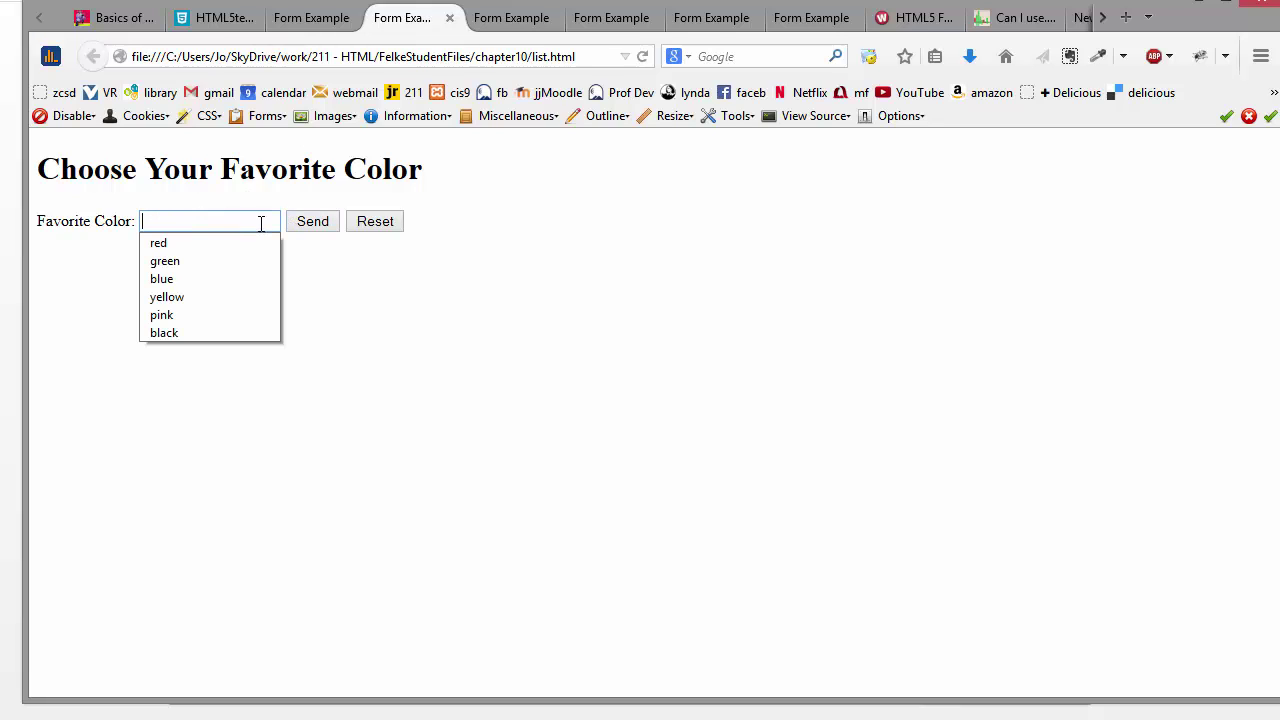
pyautogui.click(197, 288)
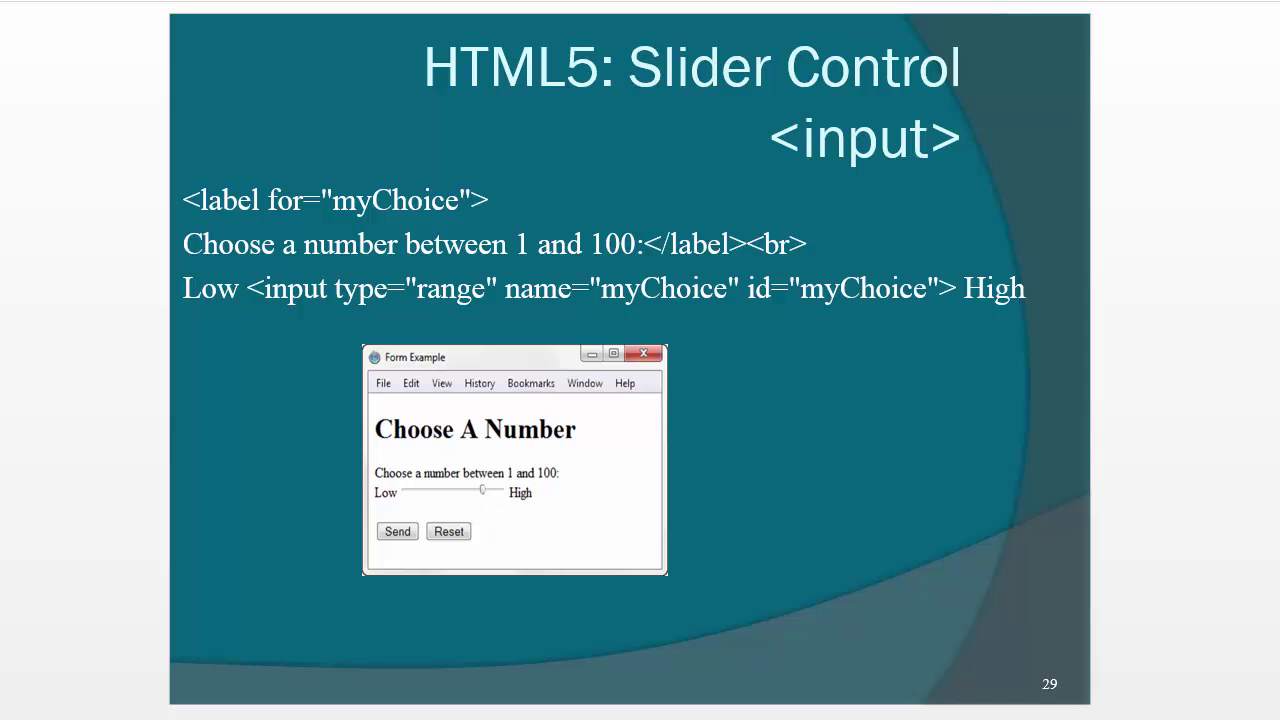
# - Switch from the slides to the range.html form in the browser and set the number slider slightly above its middle
pyautogui.hotkey('alt', 'Tab')
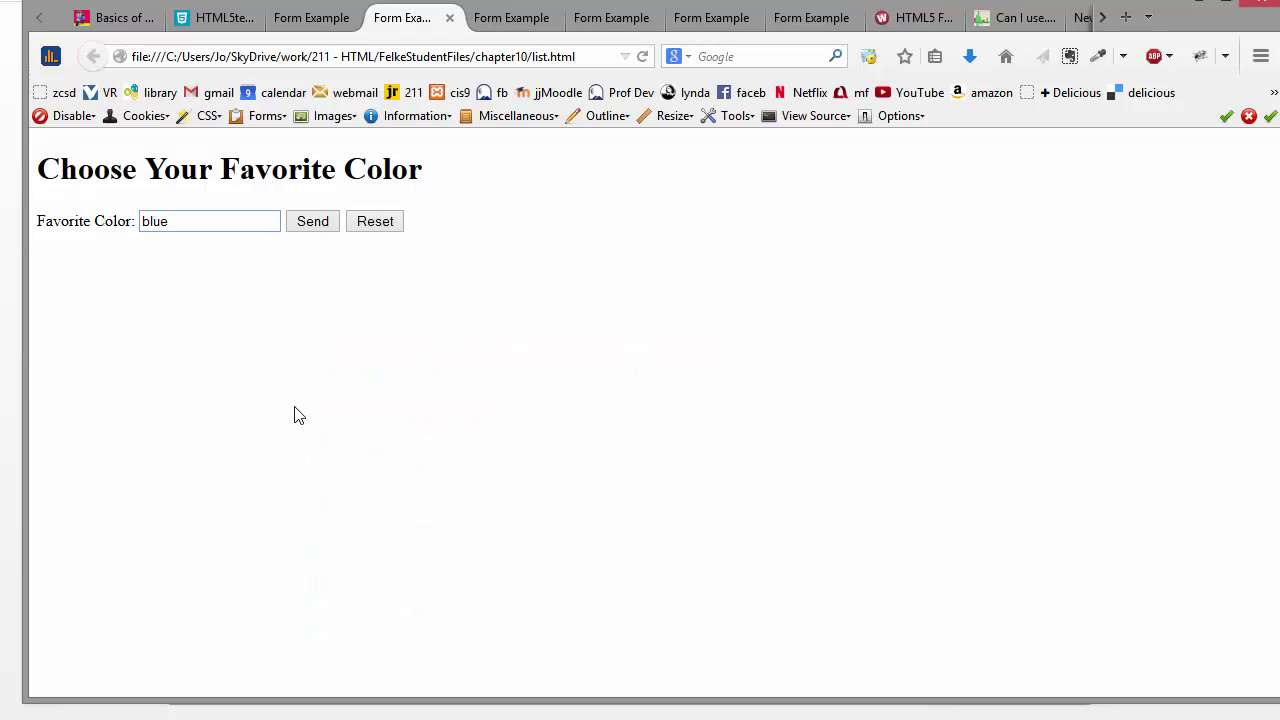
pyautogui.click(510, 27)
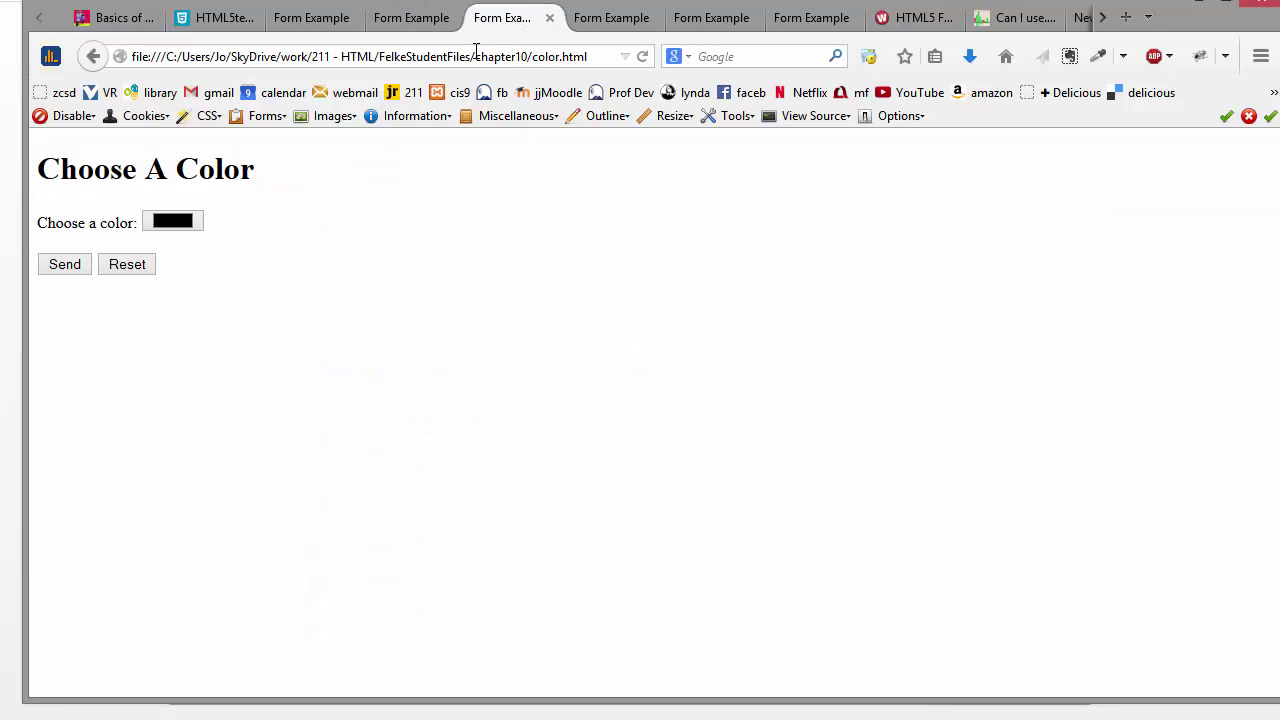
pyautogui.click(619, 22)
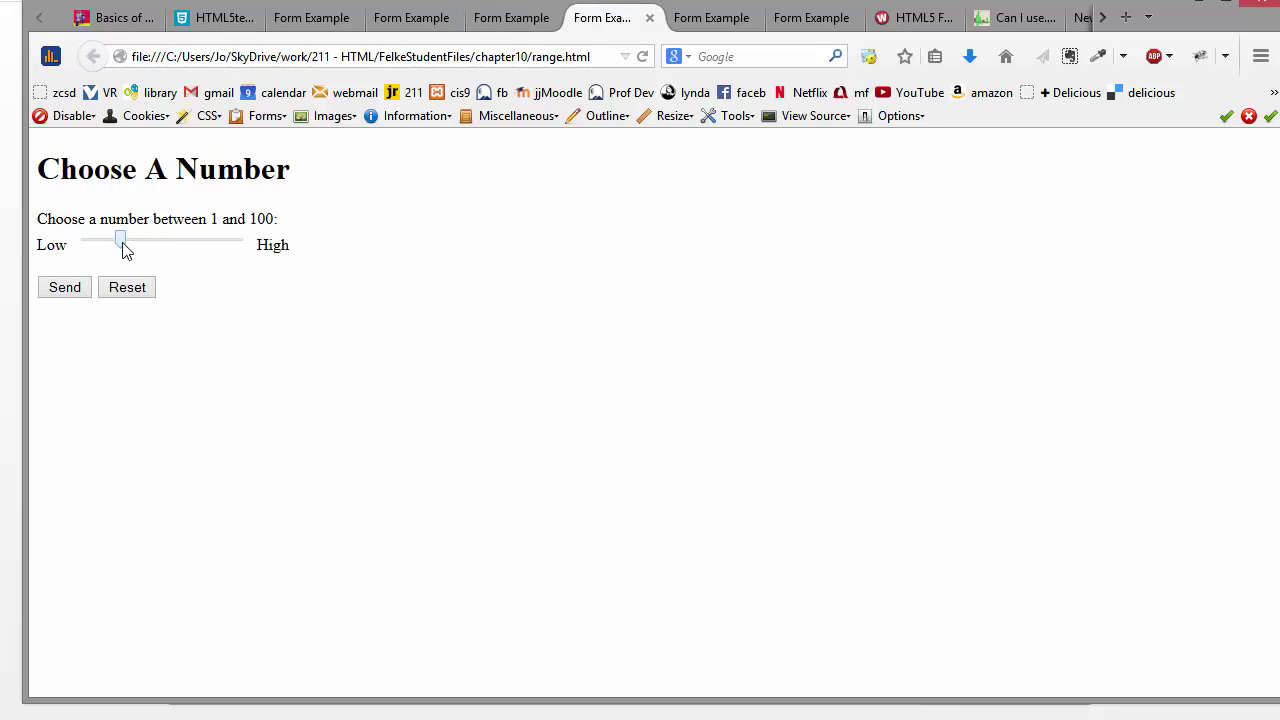
pyautogui.moveTo(122, 240); pyautogui.dragTo(184, 252)
pyautogui.click(340, 358)
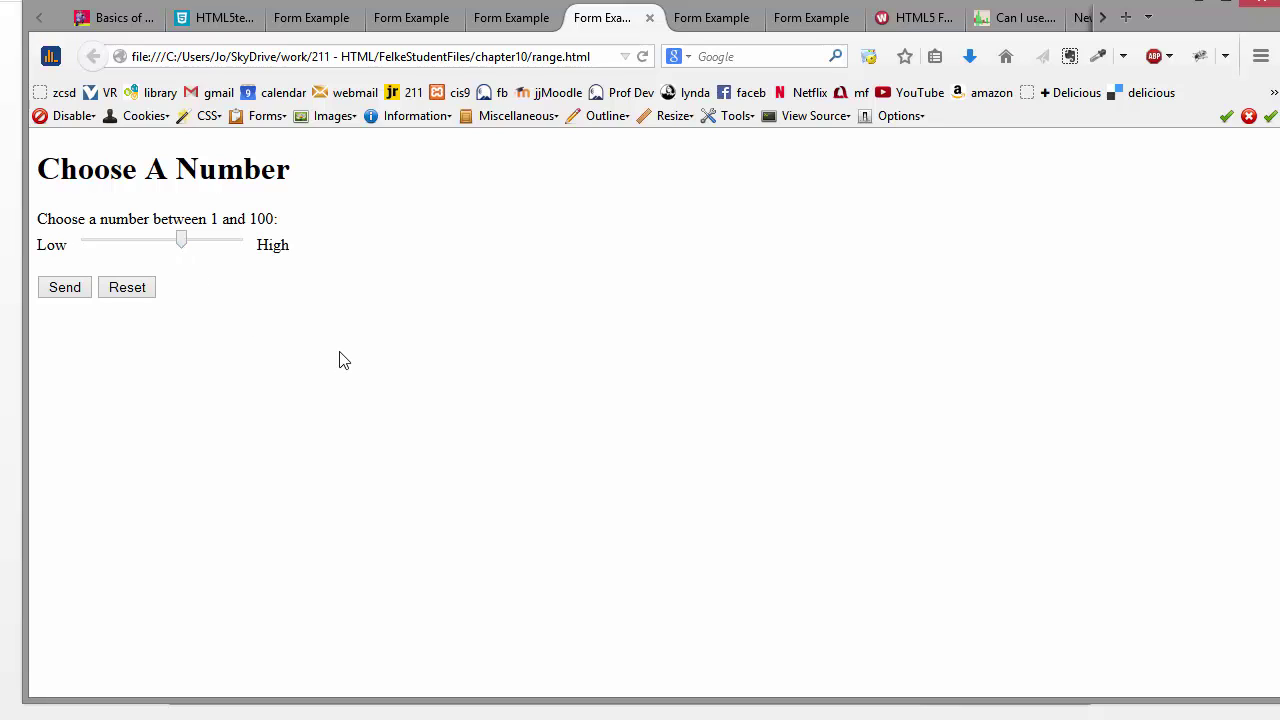
# - Open the spinner.html form and step its number between 1 and 10 down and up, ending at 4
pyautogui.click(705, 20)
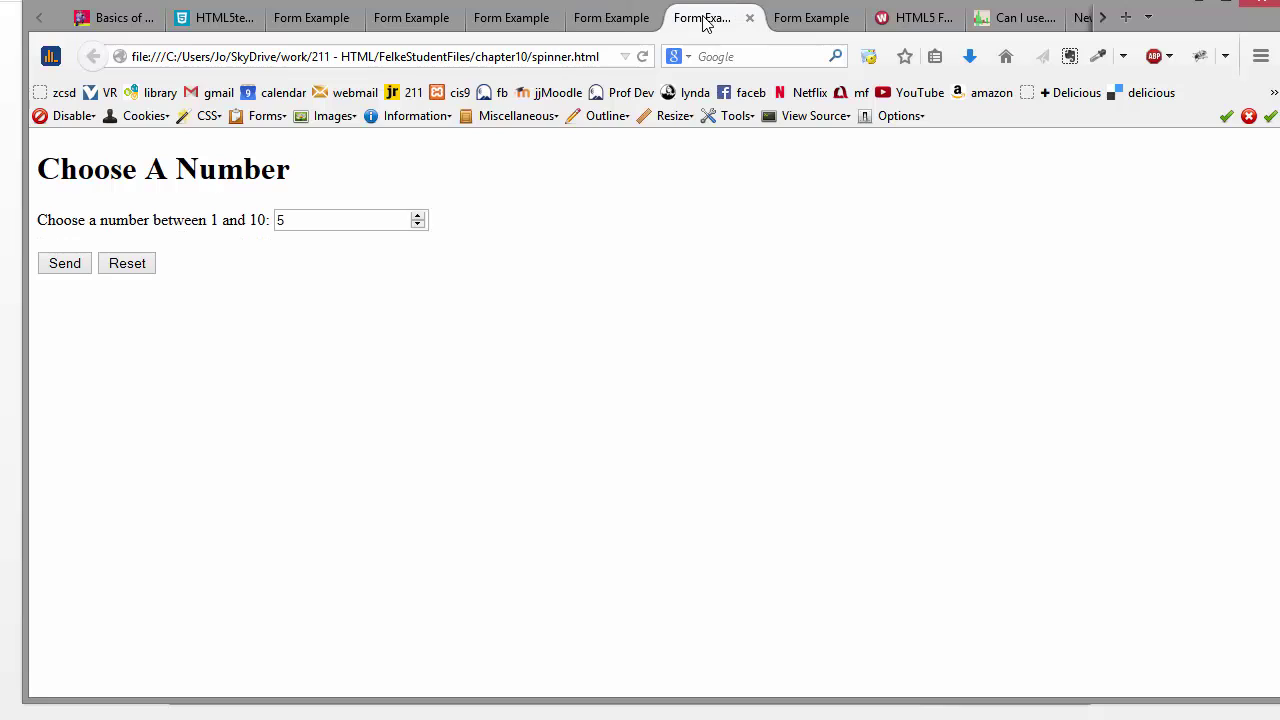
pyautogui.click(418, 225)
pyautogui.click(418, 225)
pyautogui.click(418, 218)
pyautogui.click(418, 218)
pyautogui.click(418, 218)
pyautogui.click(418, 218)
pyautogui.click(418, 225)
pyautogui.click(418, 225)
pyautogui.click(418, 225)
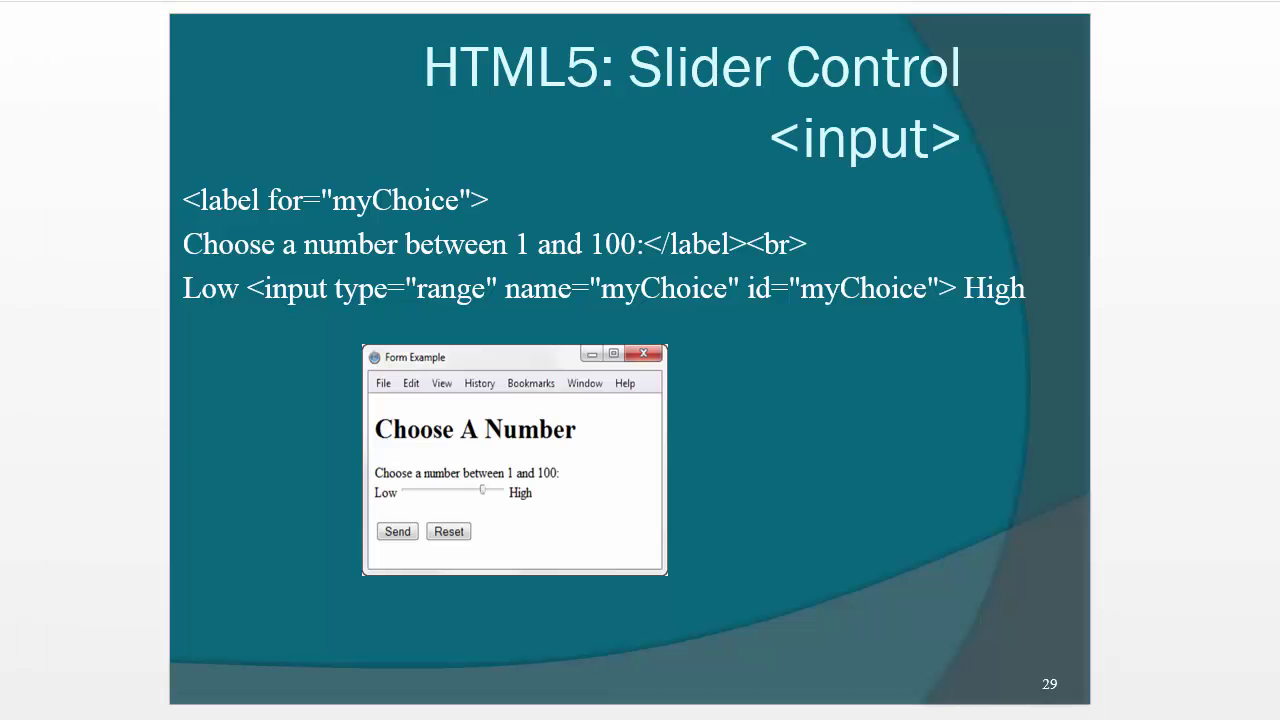
# - Advance the presentation from the Slider Control slide past the Spinner Control slide
pyautogui.press('Right')
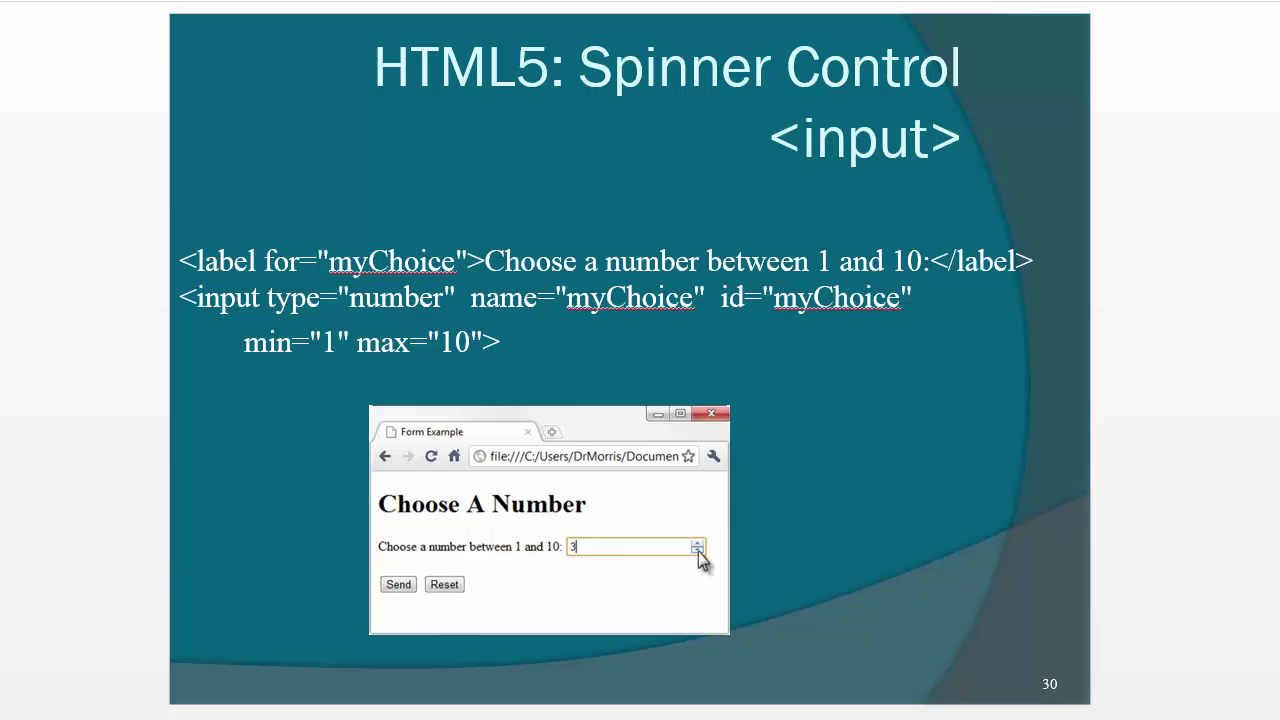
pyautogui.press('Right')
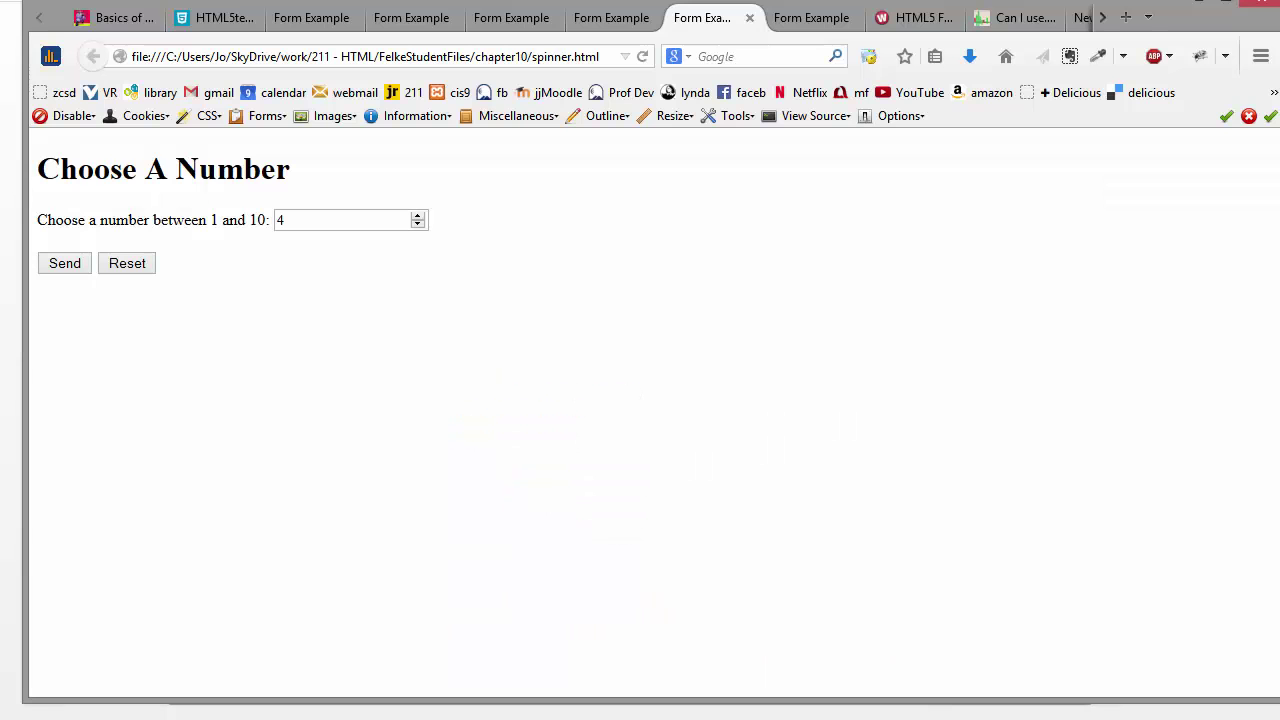
# - Try the Choose a Date field of the date.html form in both browsers
pyautogui.click(802, 24)
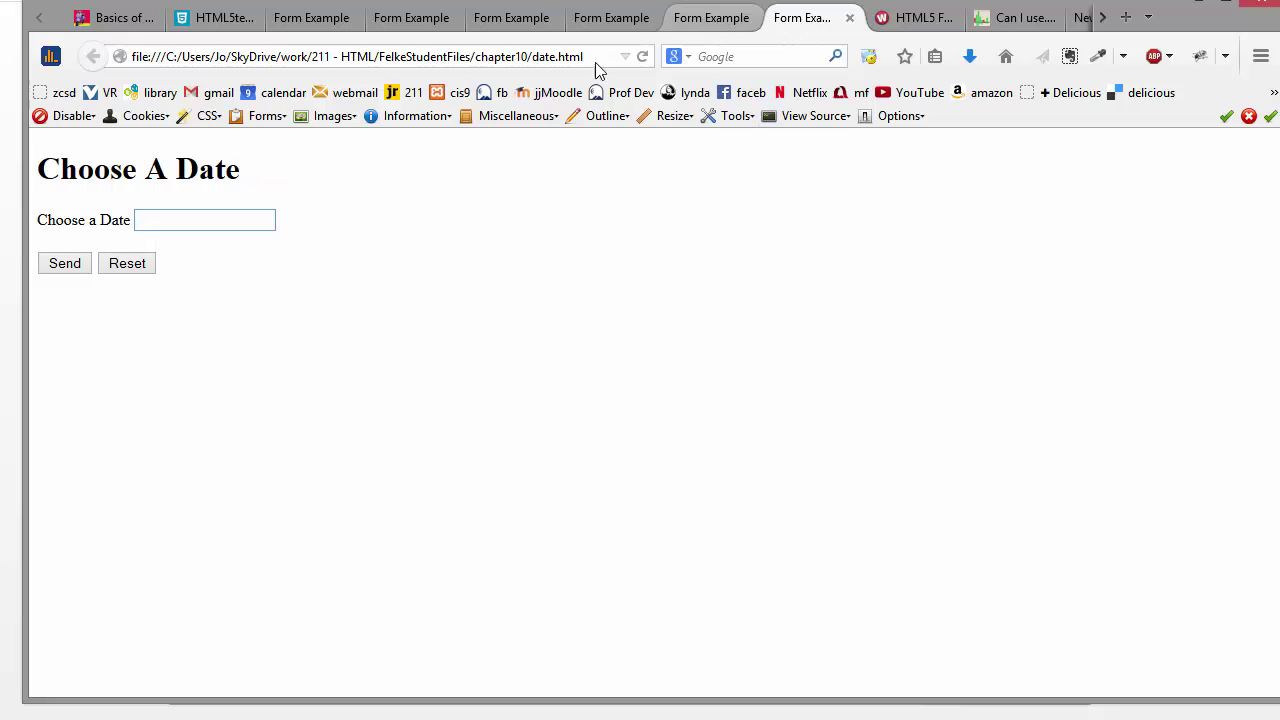
pyautogui.click(268, 221)
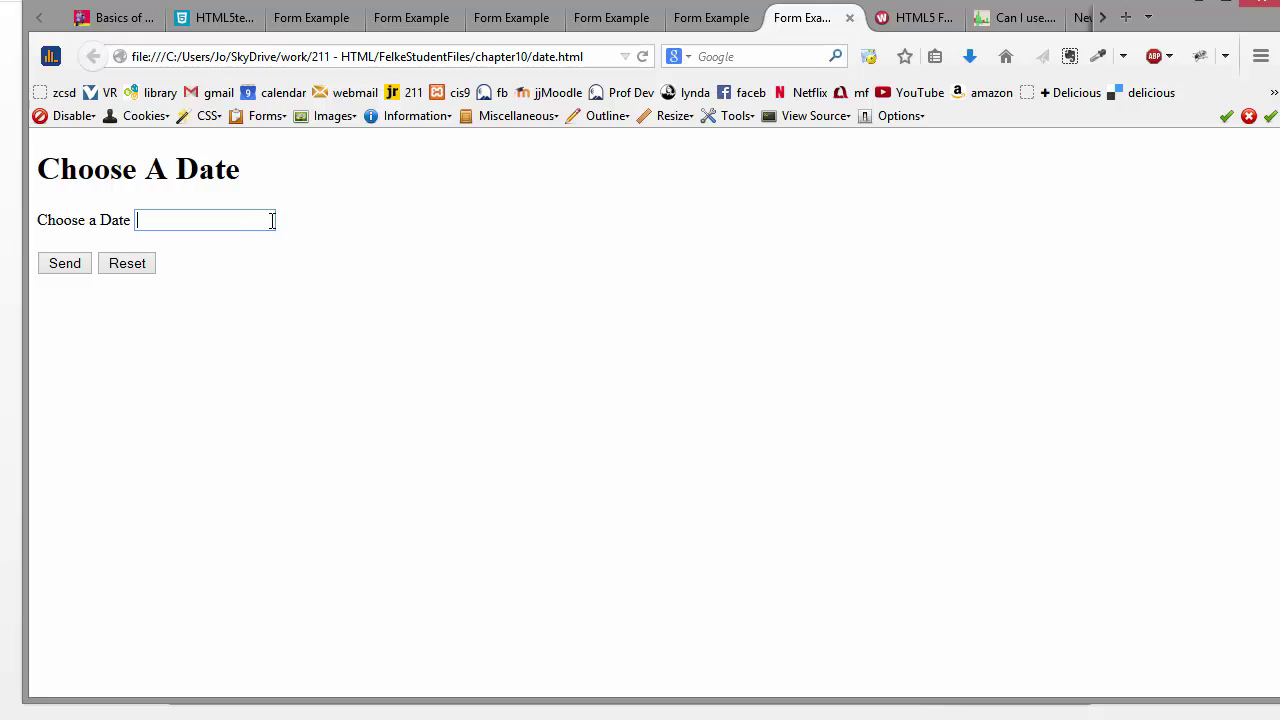
pyautogui.hotkey('alt', 'Tab')
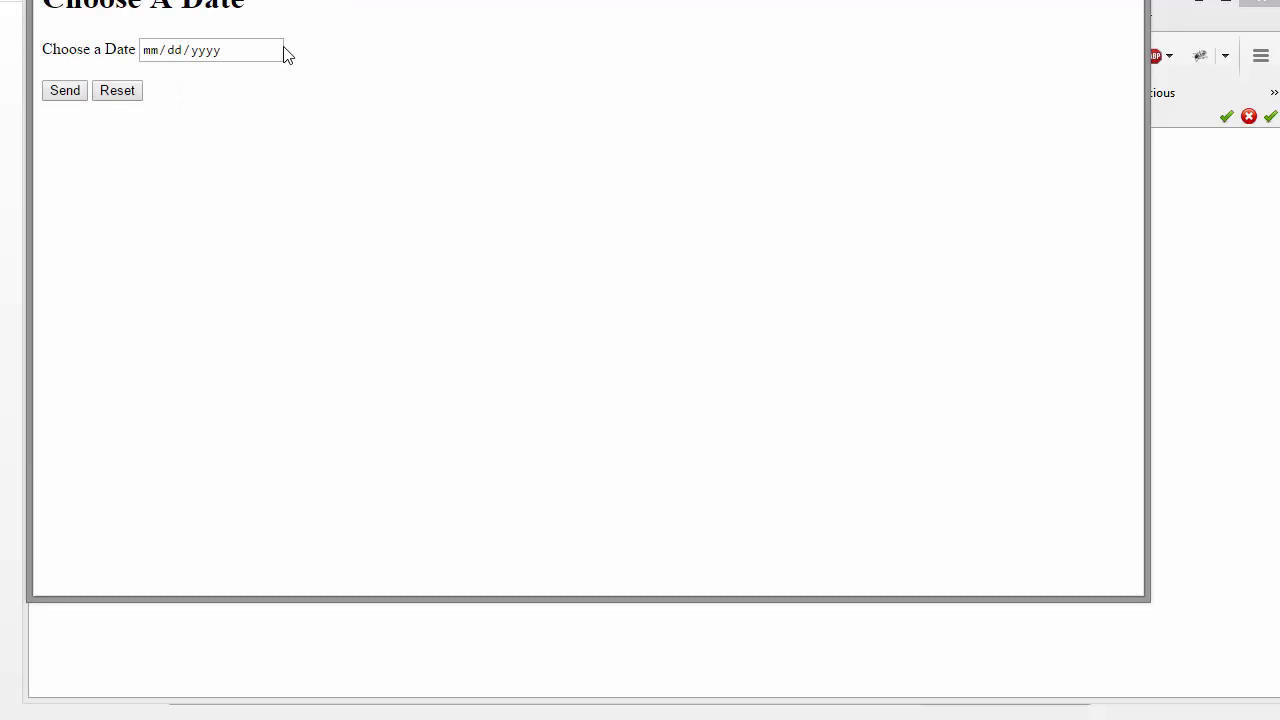
pyautogui.click(273, 51)
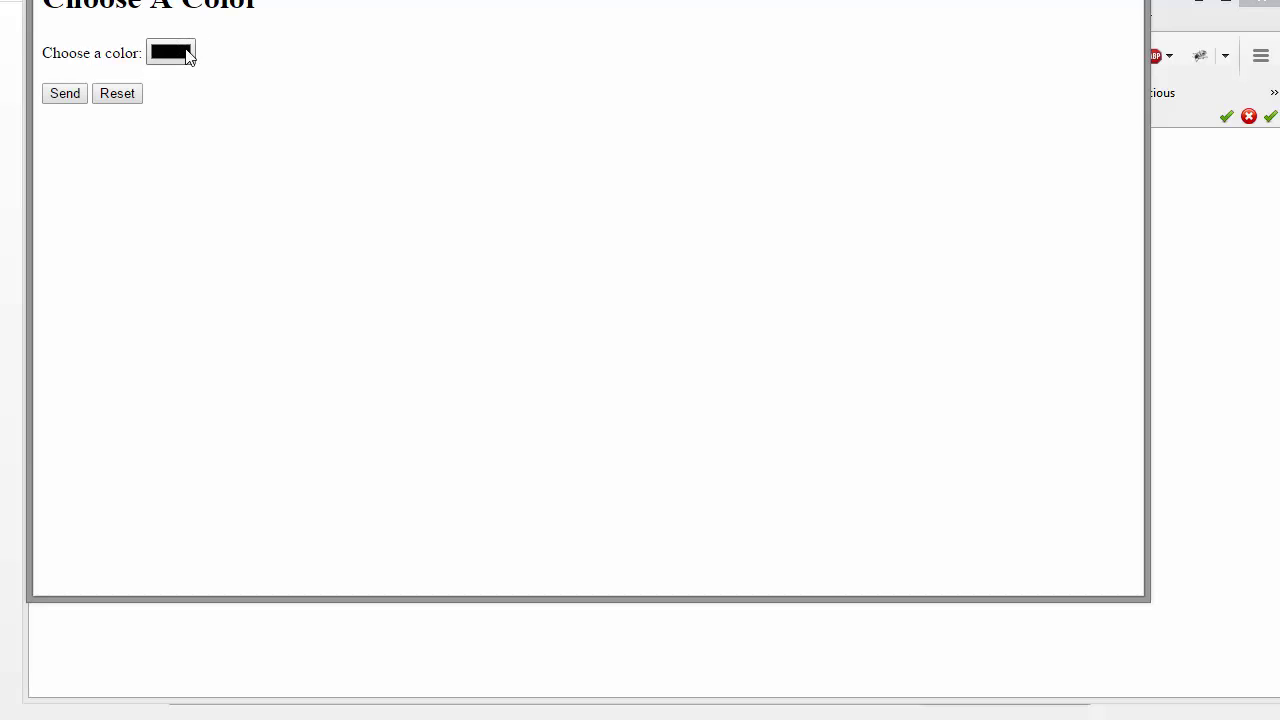
# - Open the color chooser of the Choose A Color form, accept black, and advance the presentation past the Calendar Control slide
pyautogui.click(188, 57)
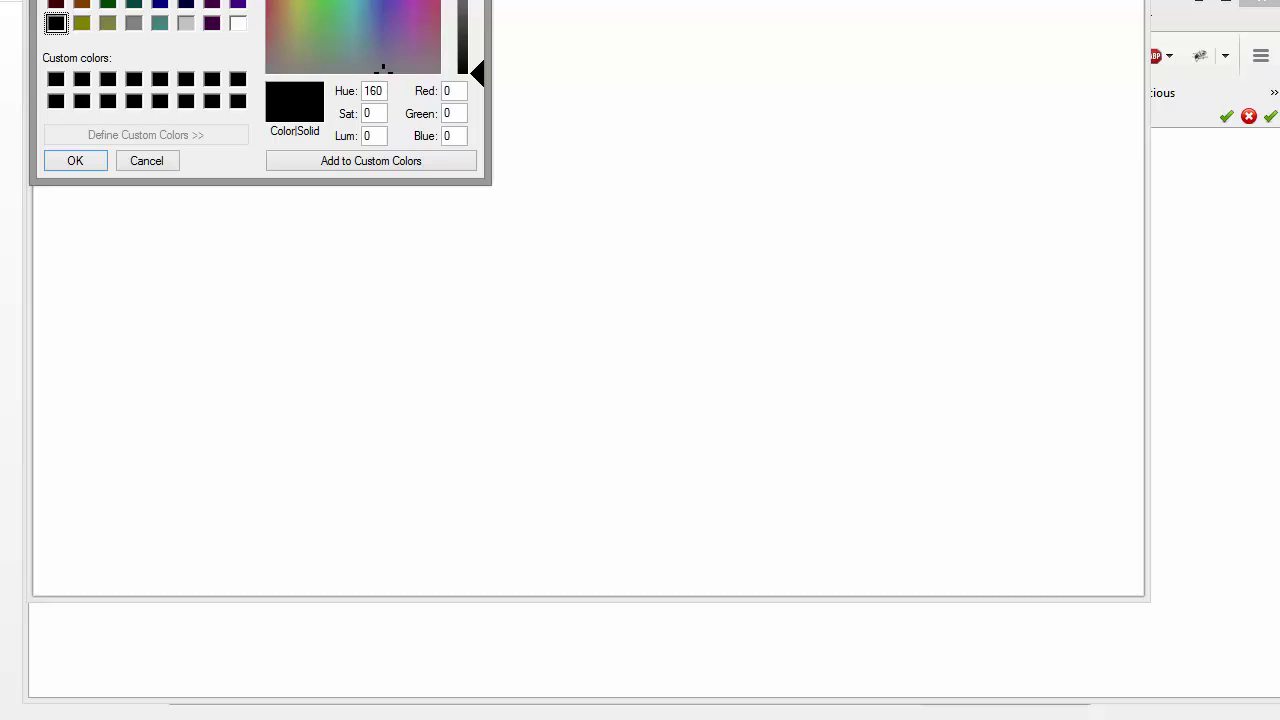
pyautogui.press('Return')
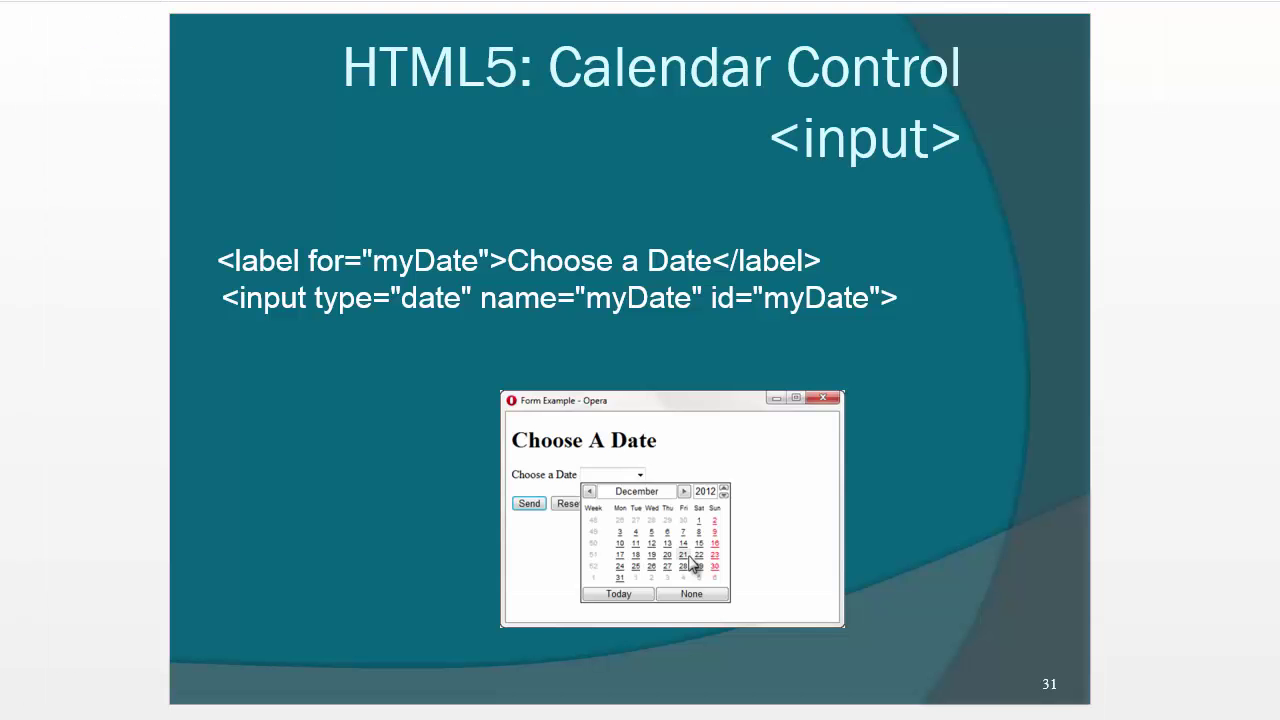
pyautogui.press('Right')
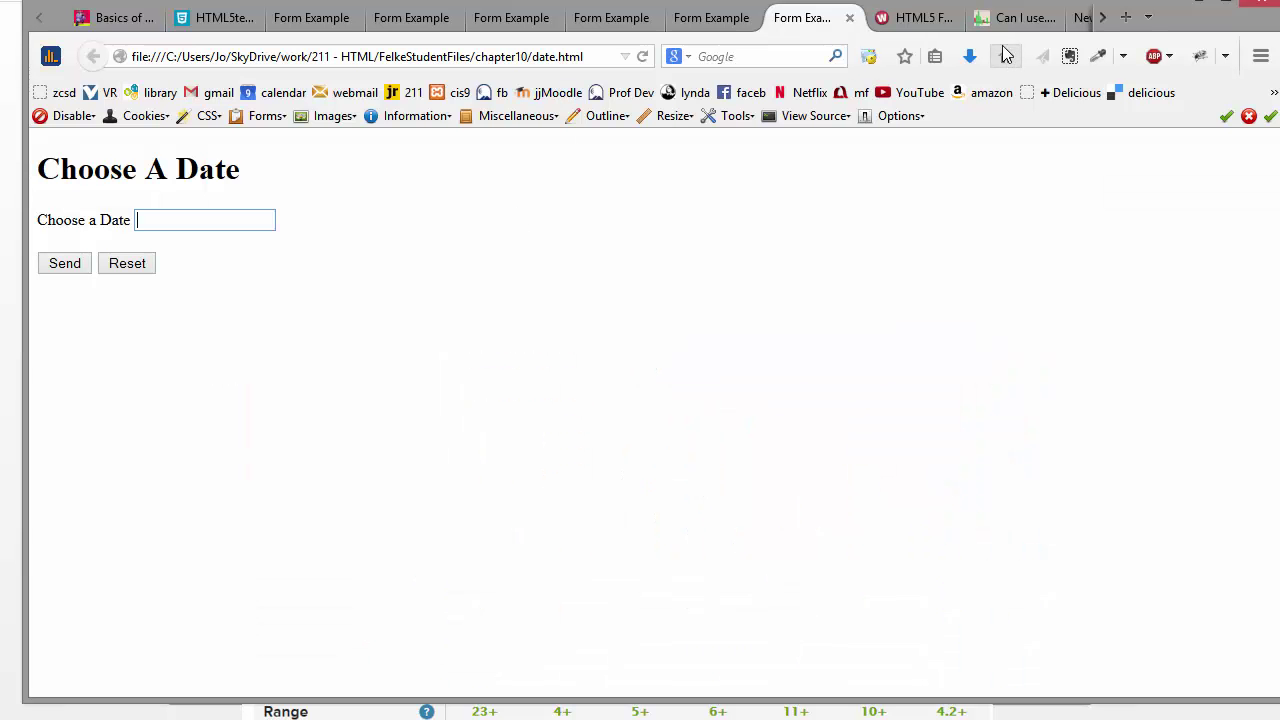
# - Review browser support for HTML5 input types on wufoo.com/html5 and for date inputs on caniuse.com
pyautogui.click(928, 22)
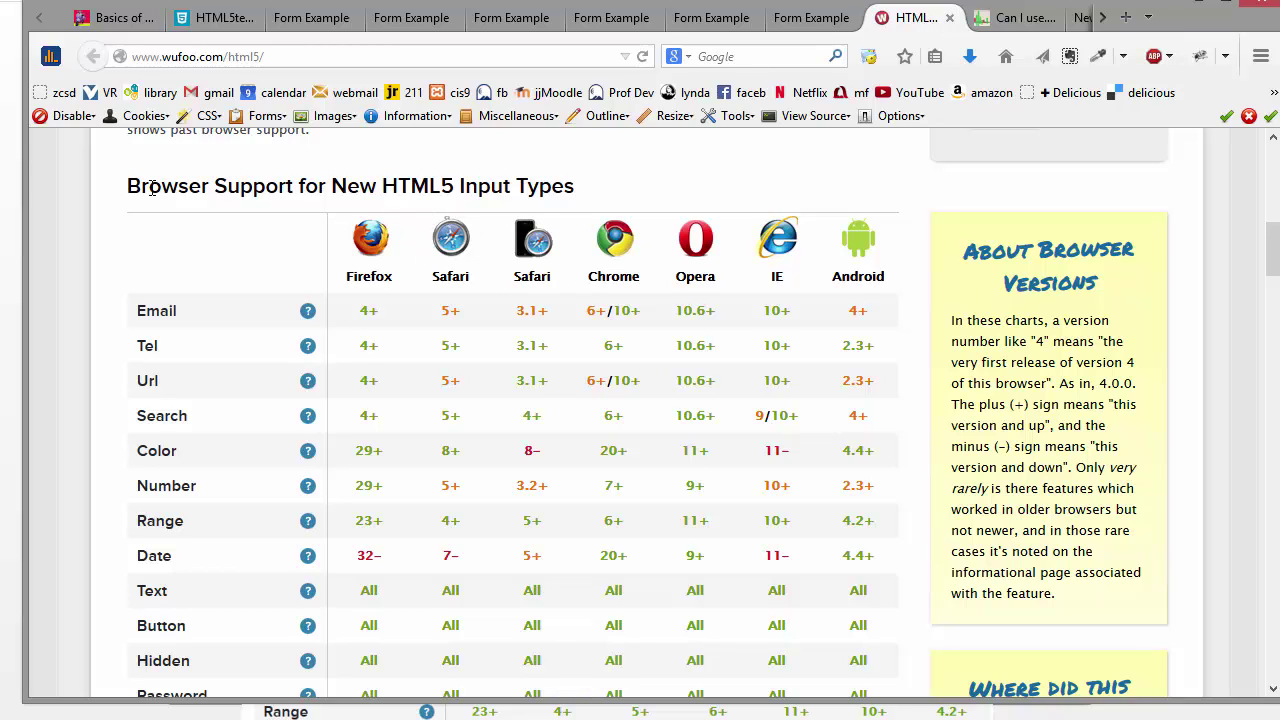
pyautogui.click(280, 55)
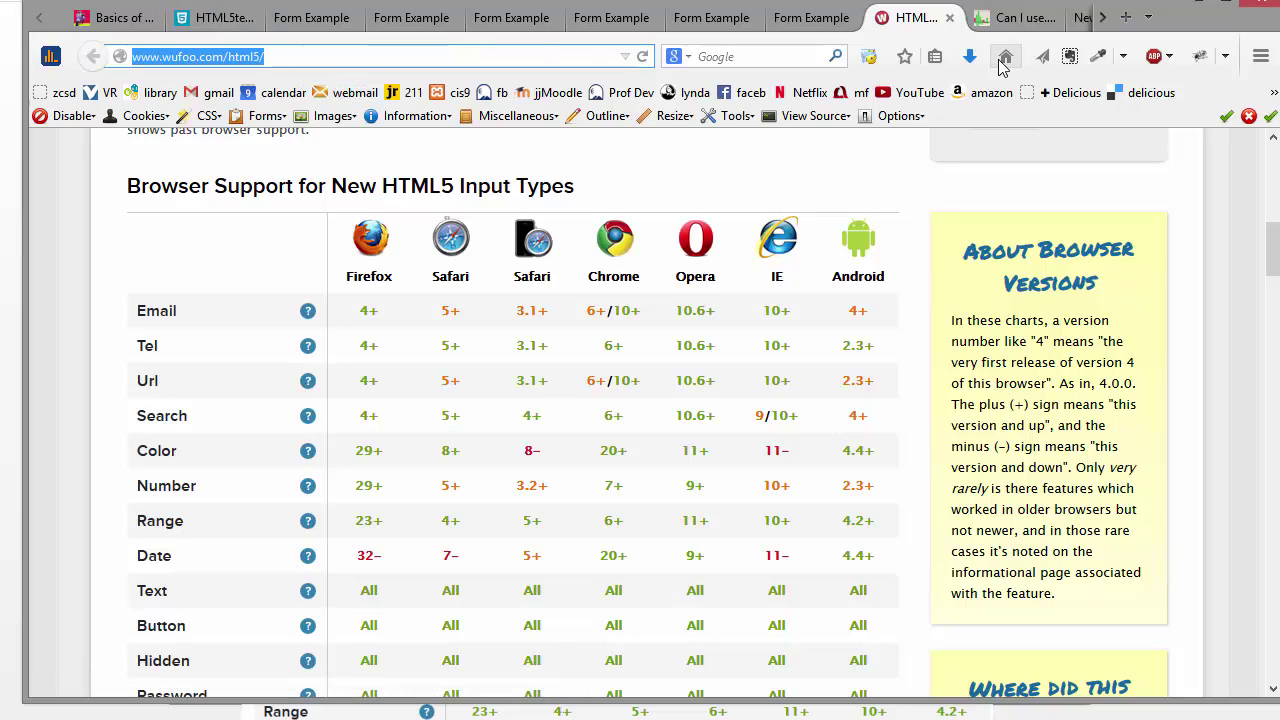
pyautogui.click(1007, 22)
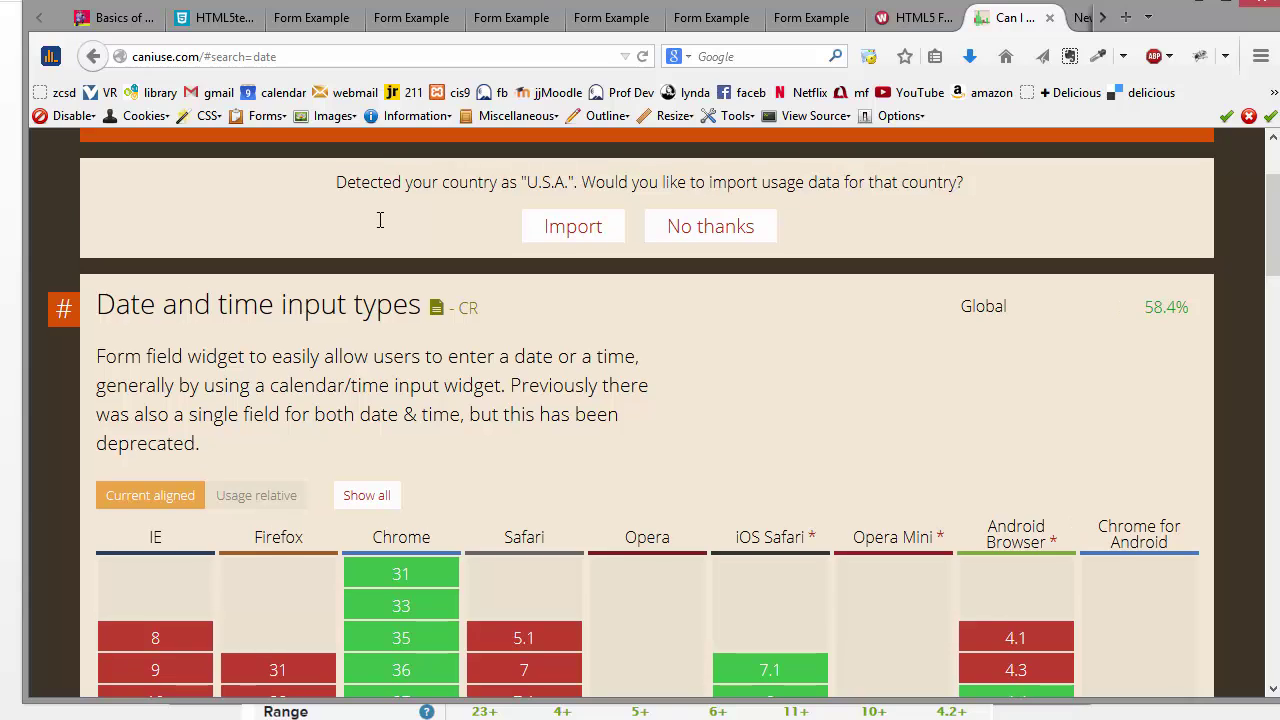
# - Examine the search term and the Date and time input types support table on caniuse.com, and close that page
pyautogui.scroll(3, 380, 220)
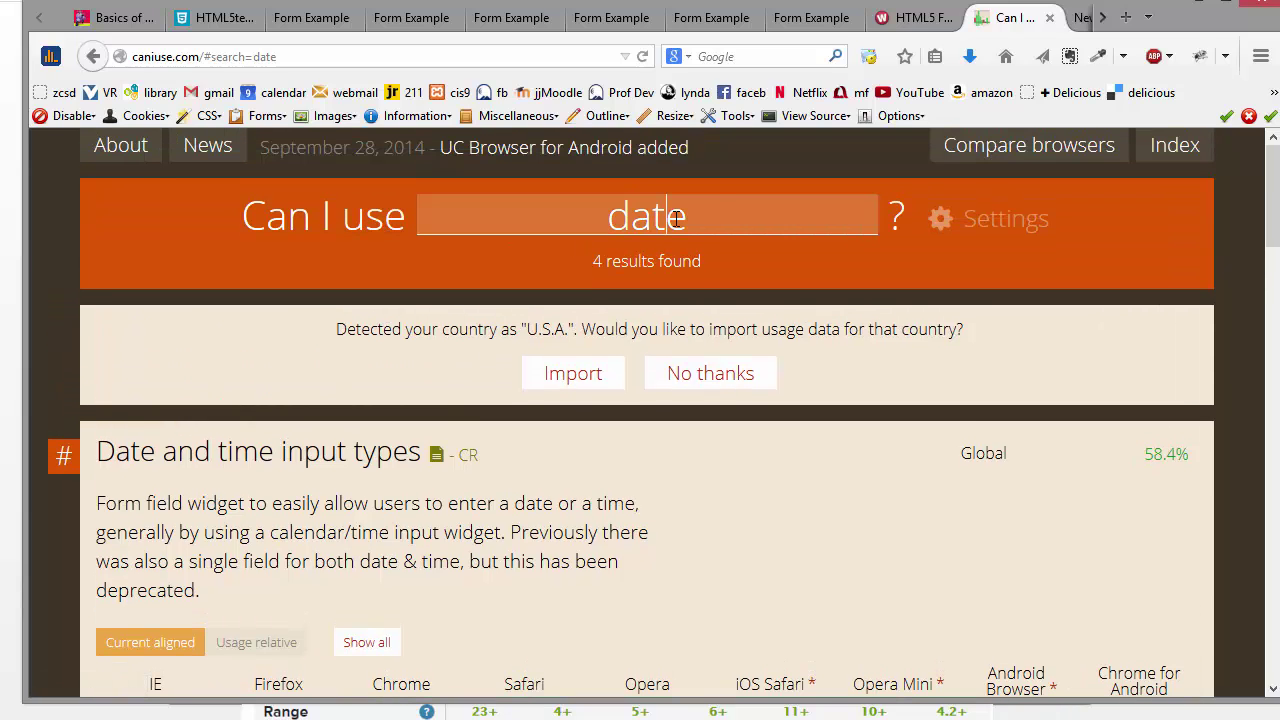
pyautogui.moveTo(714, 214); pyautogui.dragTo(565, 230)
pyautogui.click(387, 502)
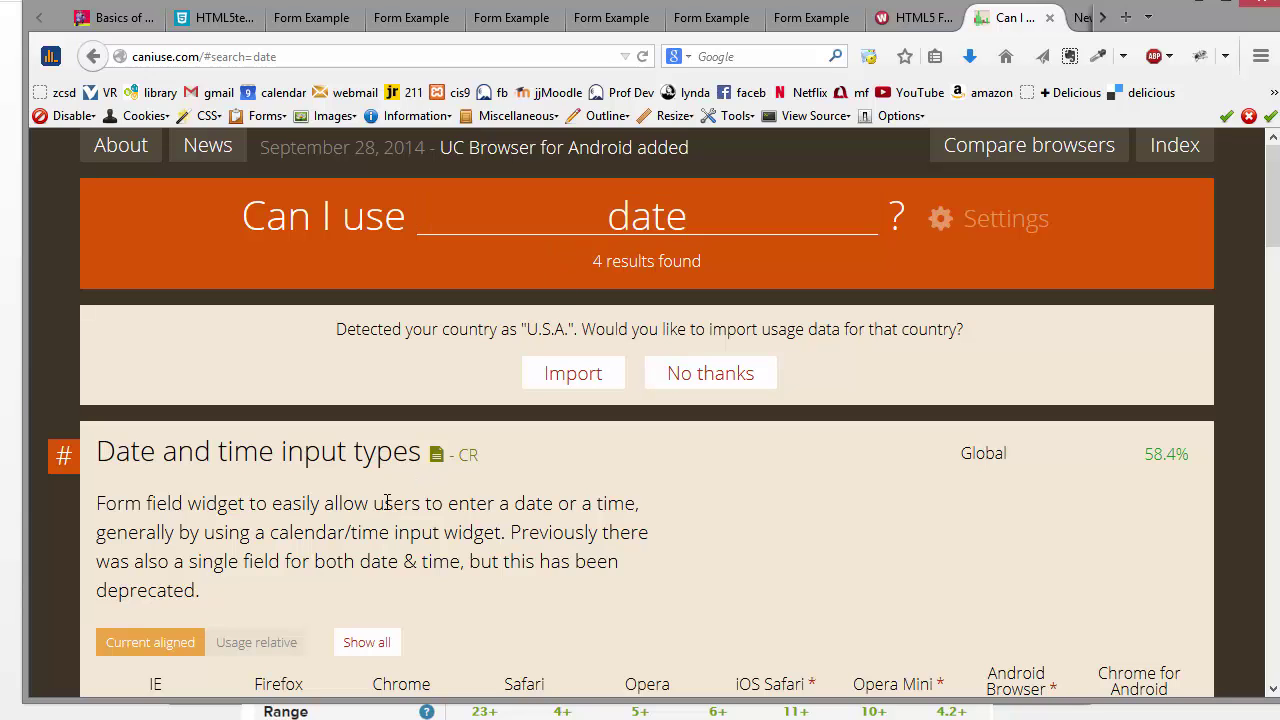
pyautogui.scroll(-4, 380, 502)
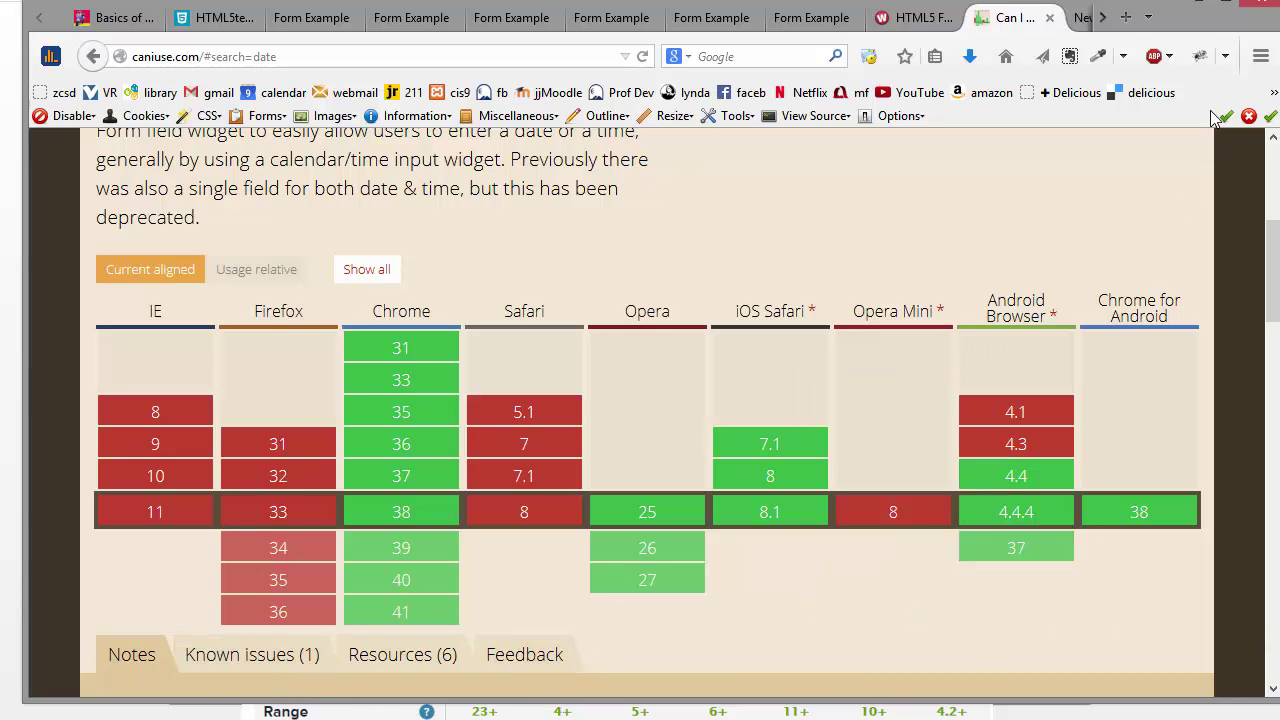
pyautogui.click(1049, 17)
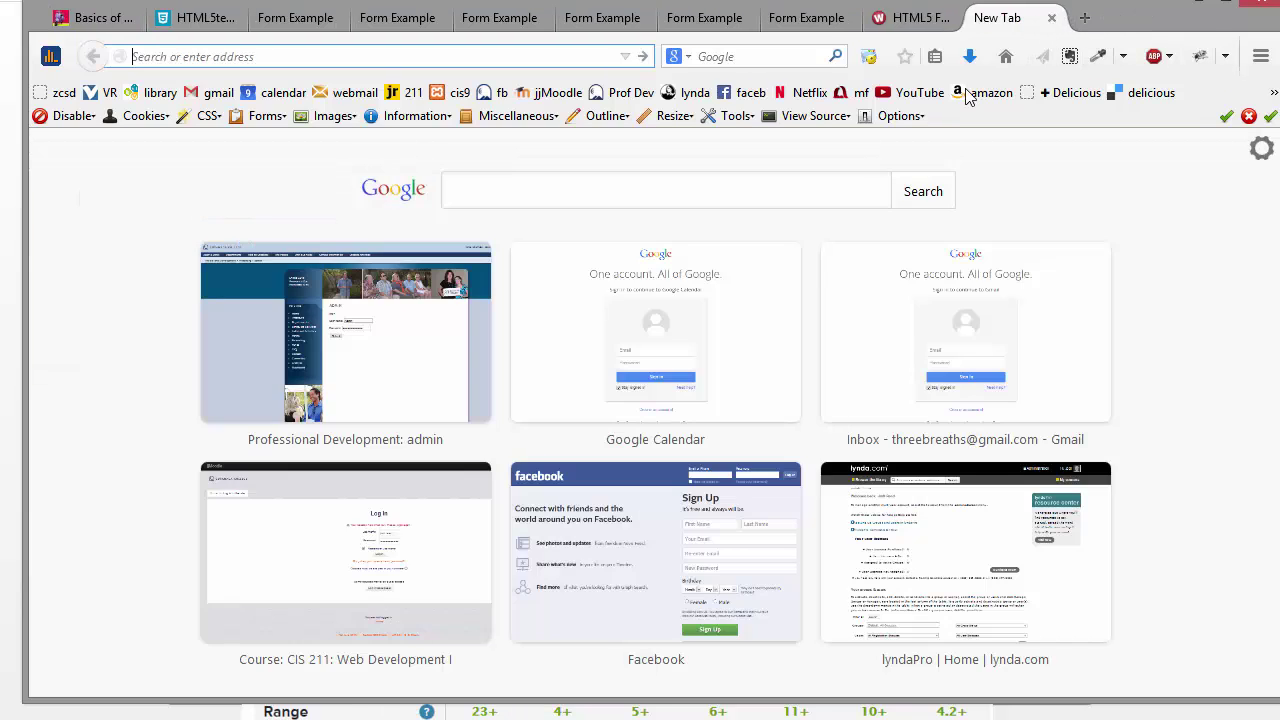
# - Review the HTML5 scores of other browsers on html5test.com, first for desktop browsers and then for mobiles
pyautogui.click(209, 28)
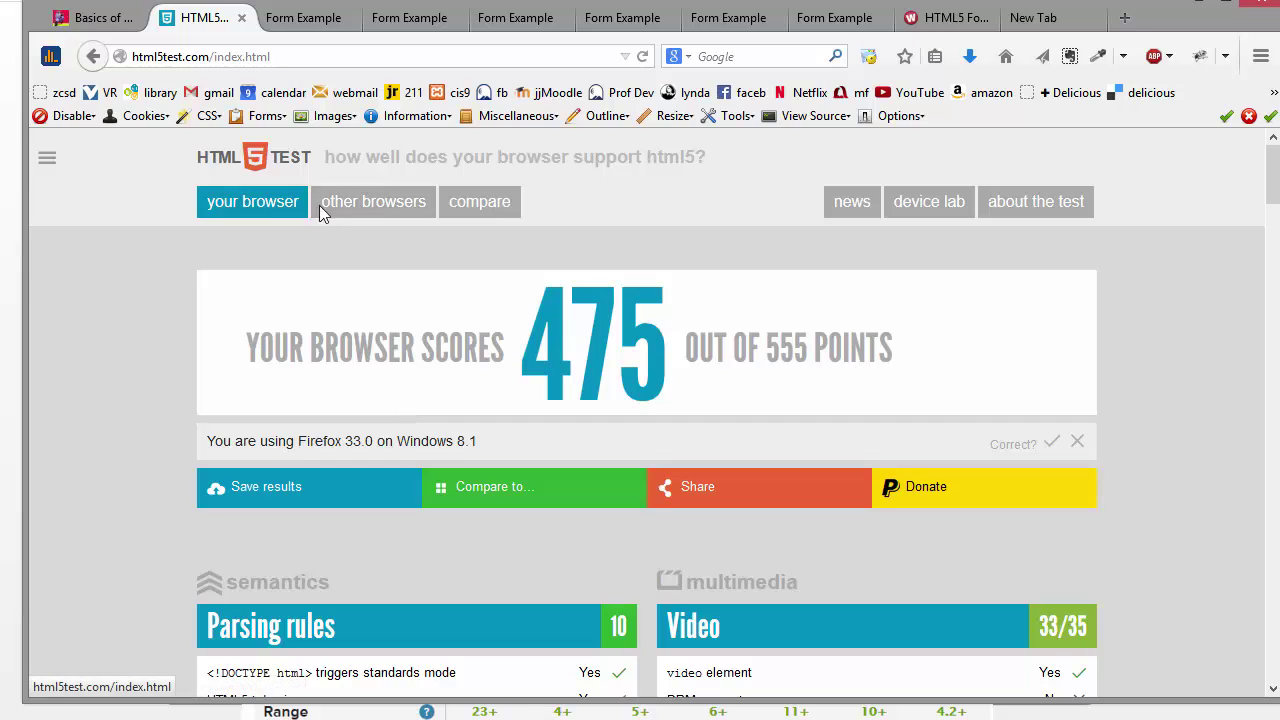
pyautogui.click(390, 203)
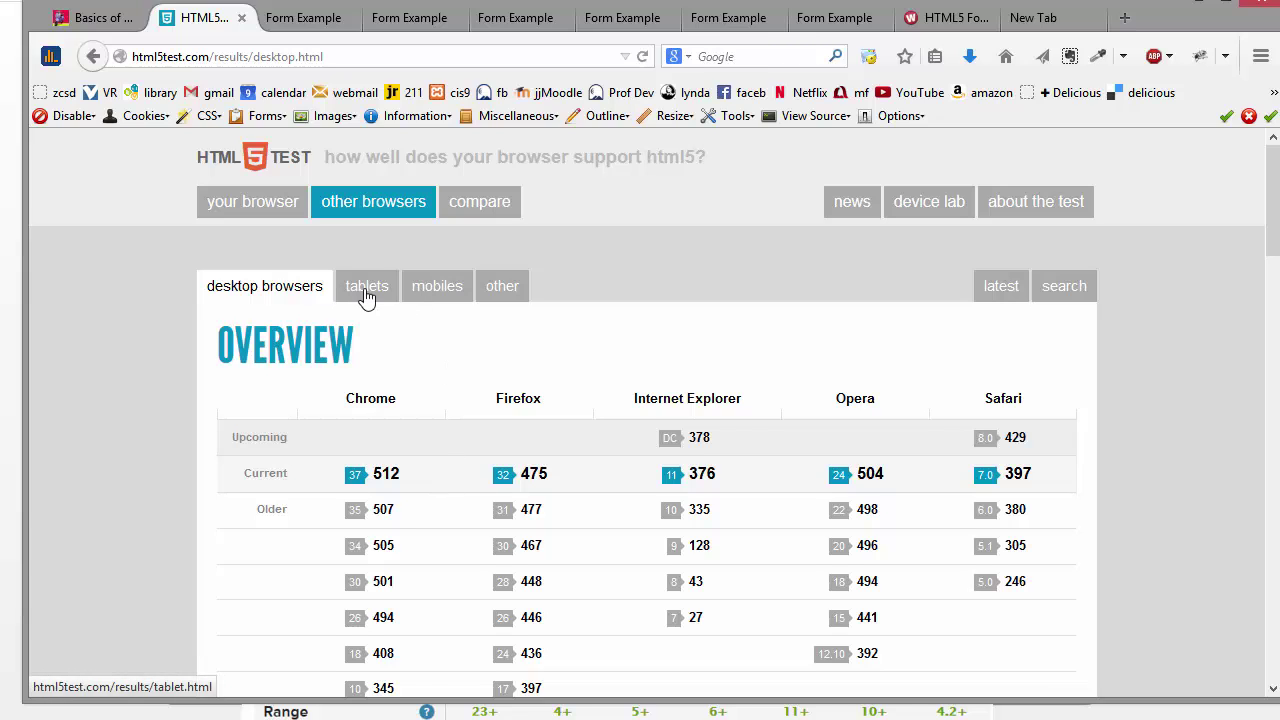
pyautogui.click(441, 292)
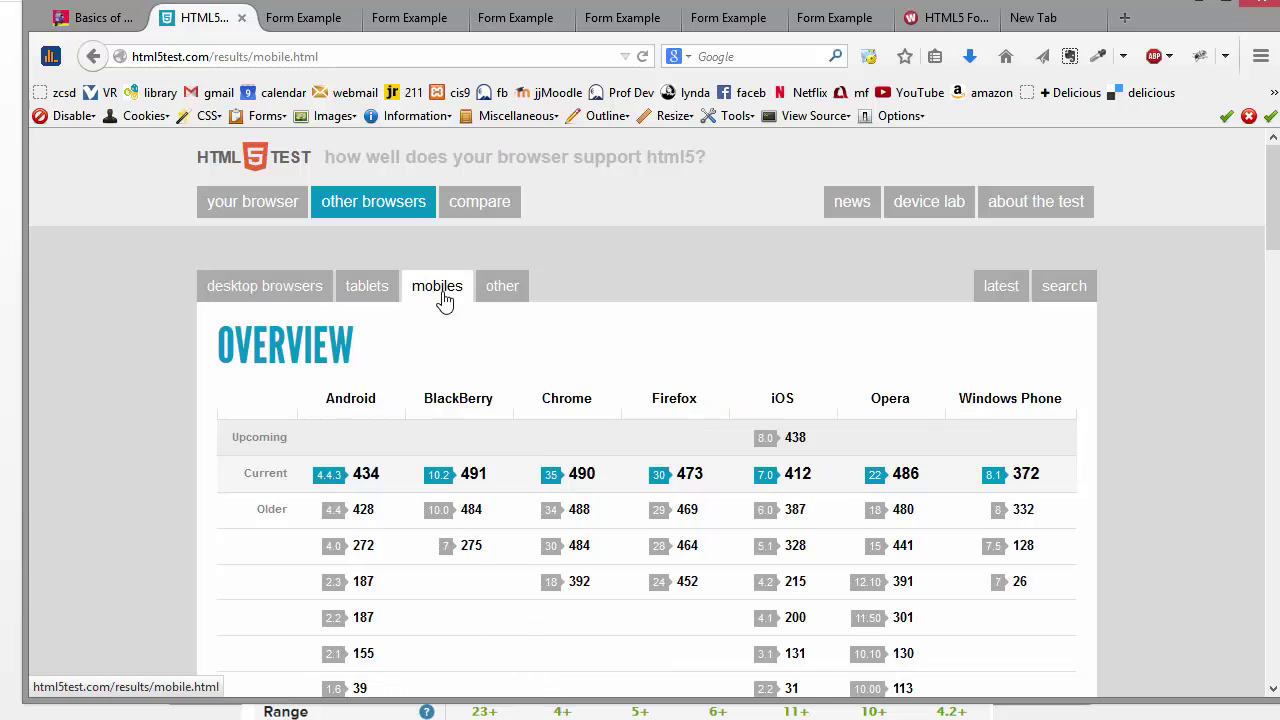